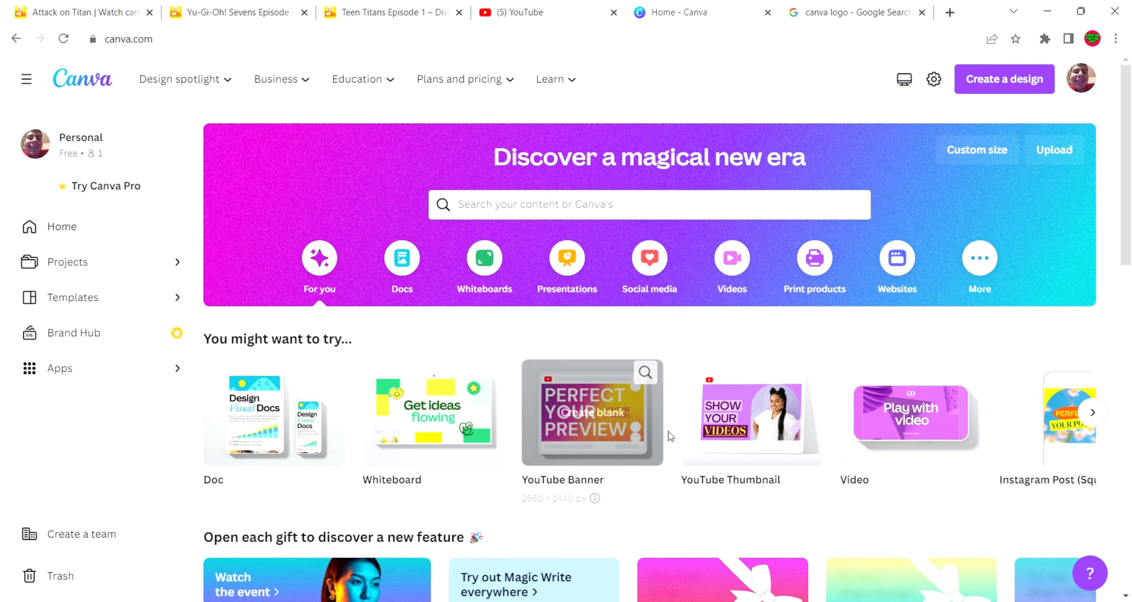
Create a blank YouTube Thumbnail design and fill its page with the recently used pale-yellow-to-green gradient background
left_click(741, 434)
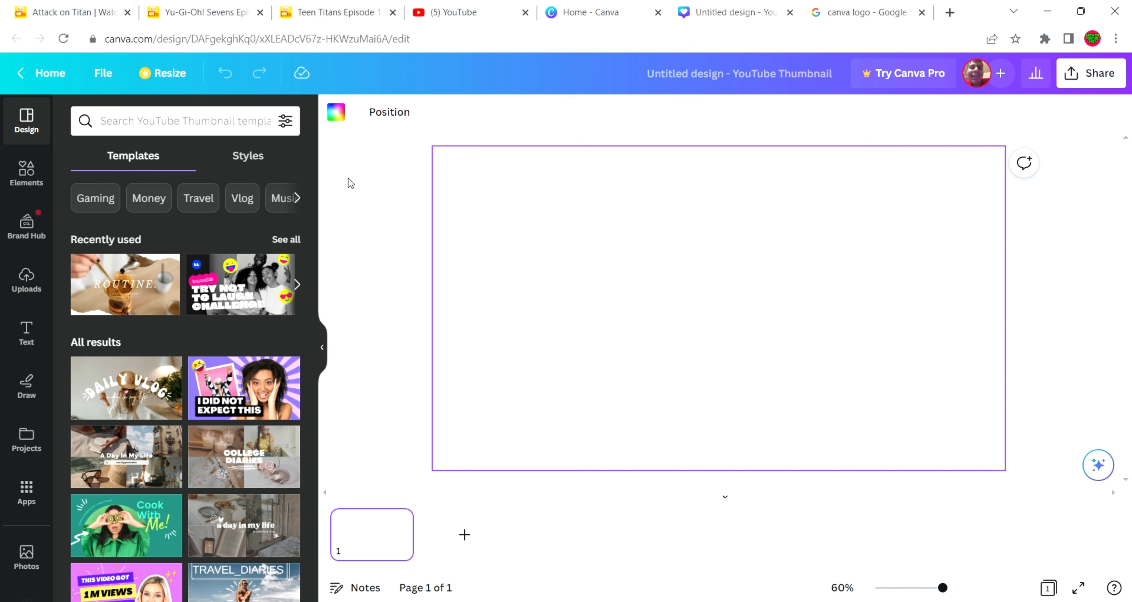
scroll(75, 340, "down", 3)
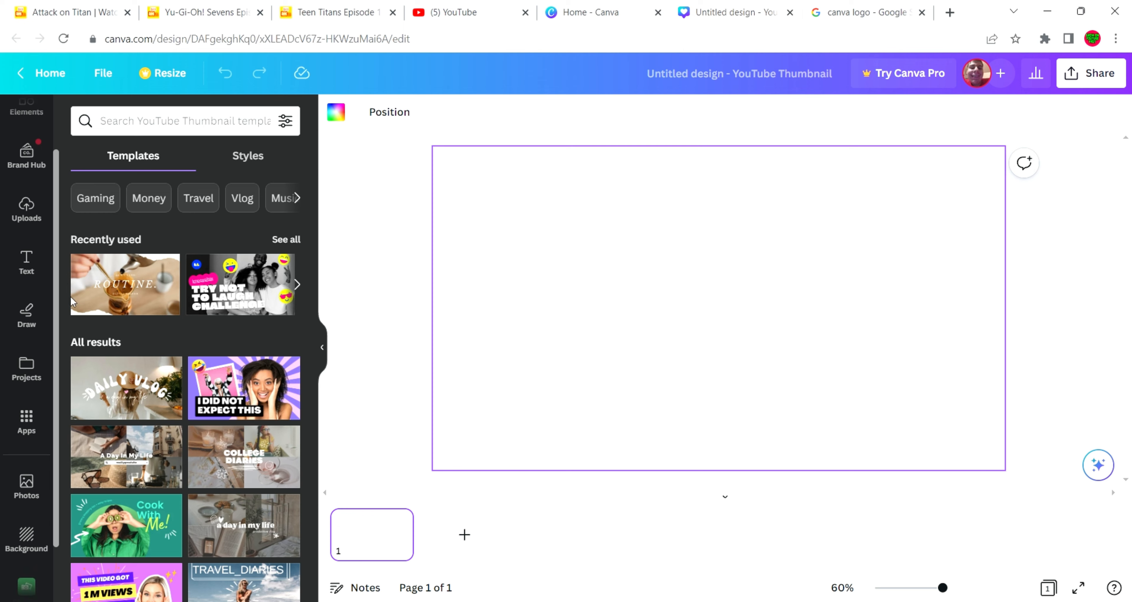
scroll(36, 483, "down", 1)
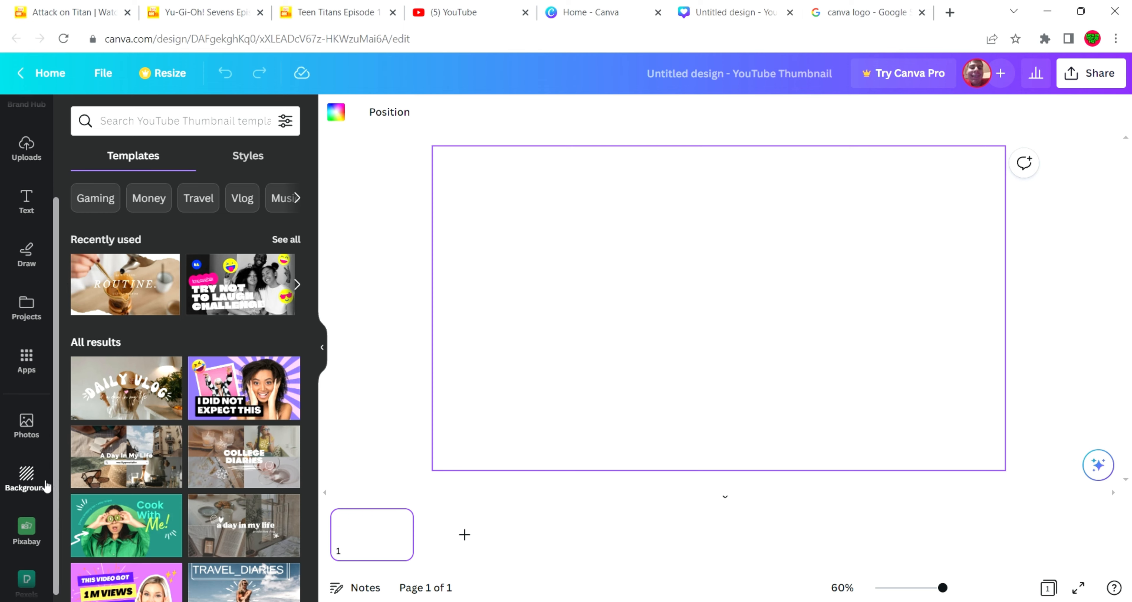
left_click(31, 487)
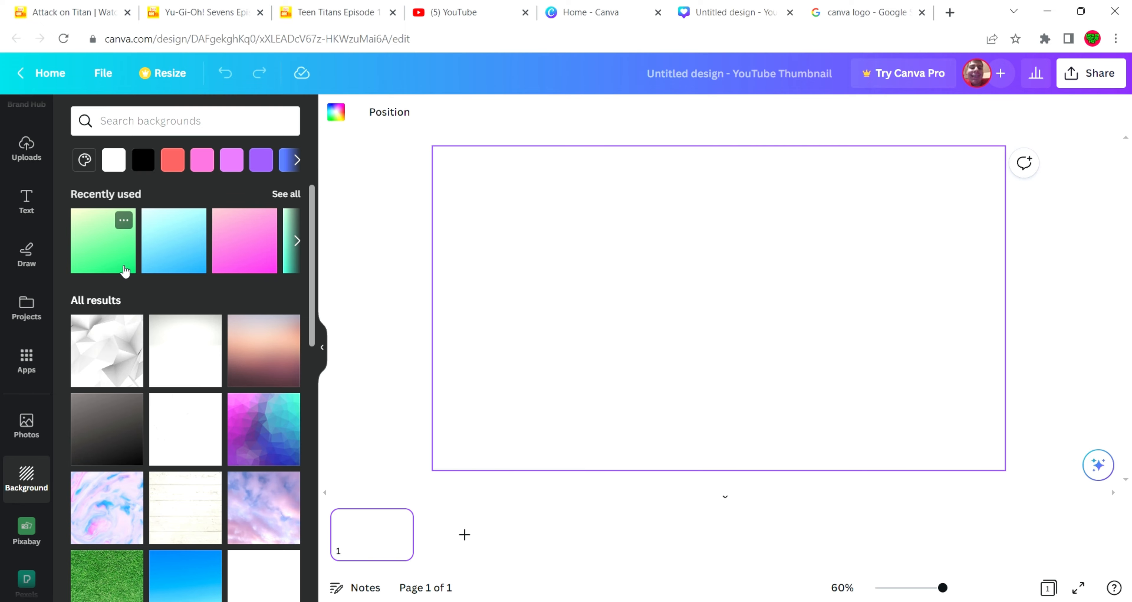
left_click(121, 258)
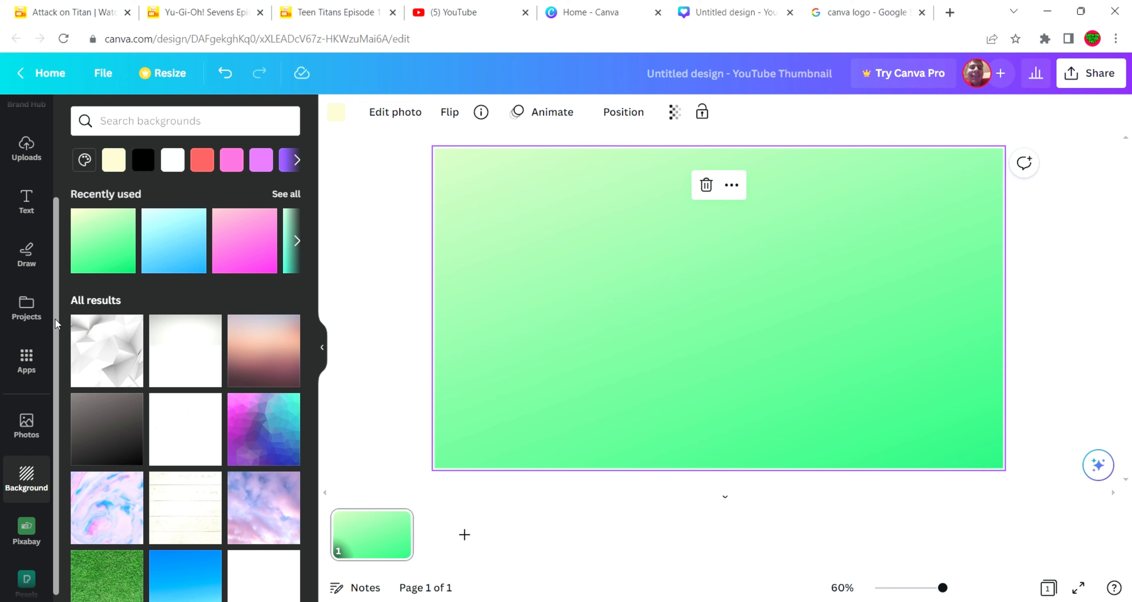
Search the elements for "canva logo" and add the round blue-purple Canva logo from the photo results to the page
left_click_drag(55, 318, 60, 222)
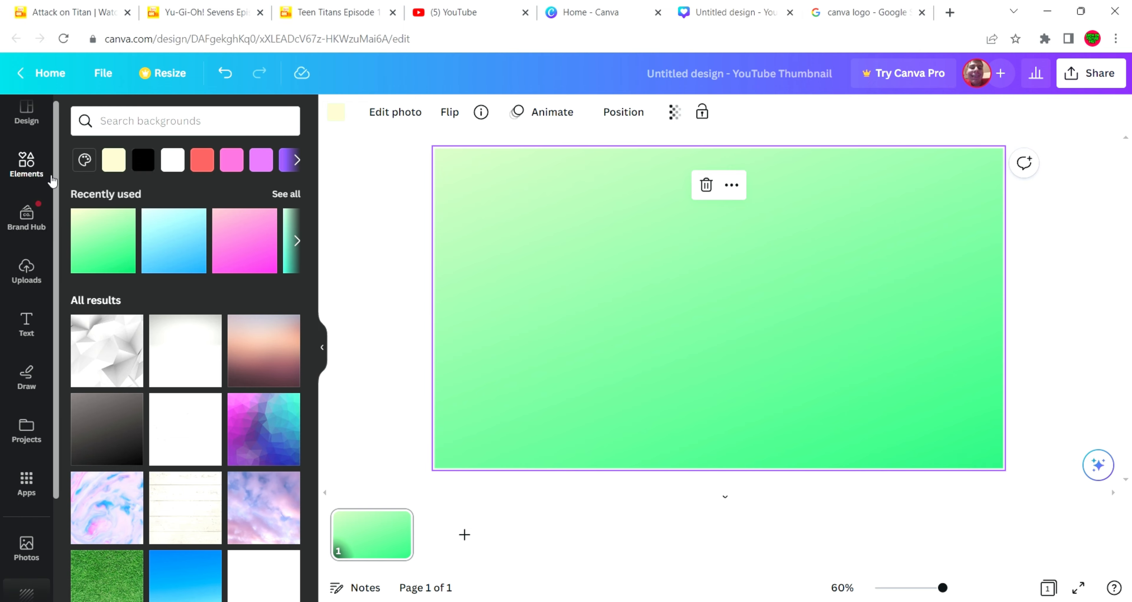
left_click_drag(54, 177, 53, 148)
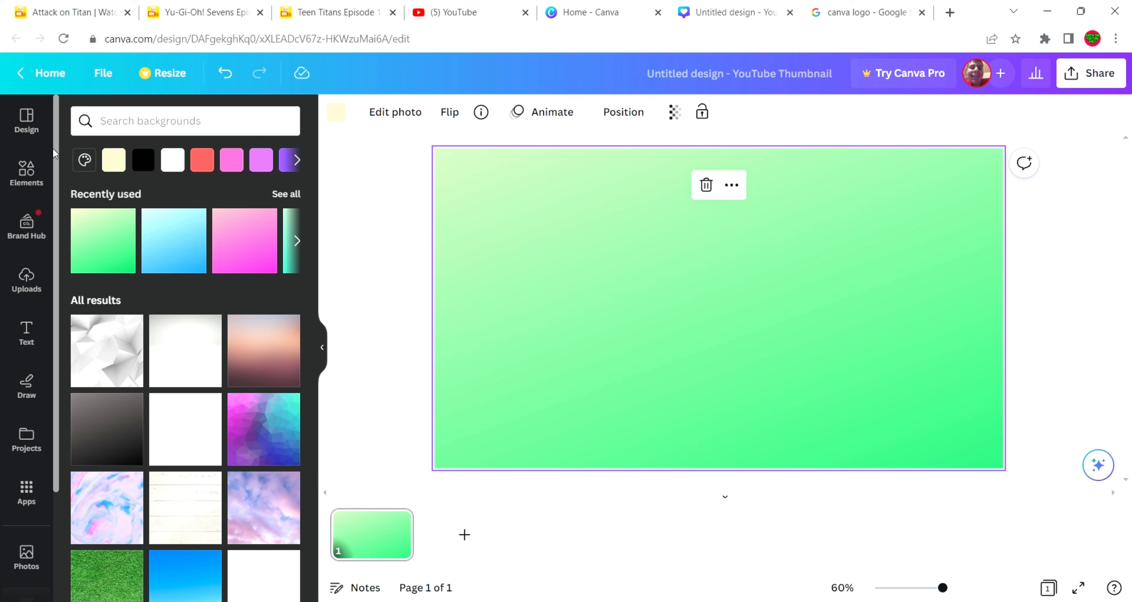
left_click(24, 172)
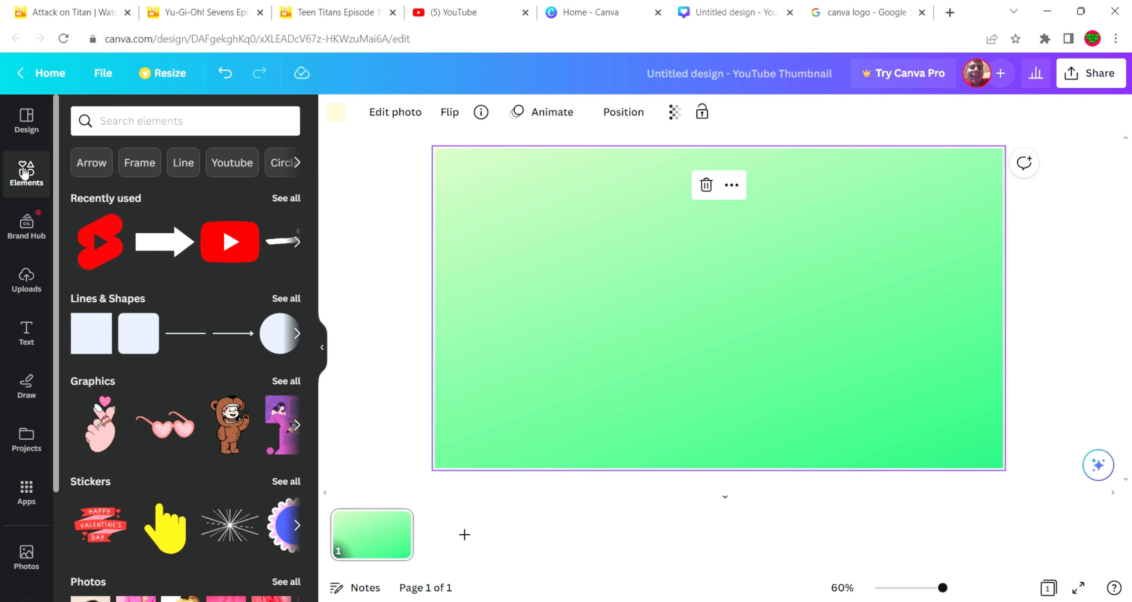
left_click(126, 127)
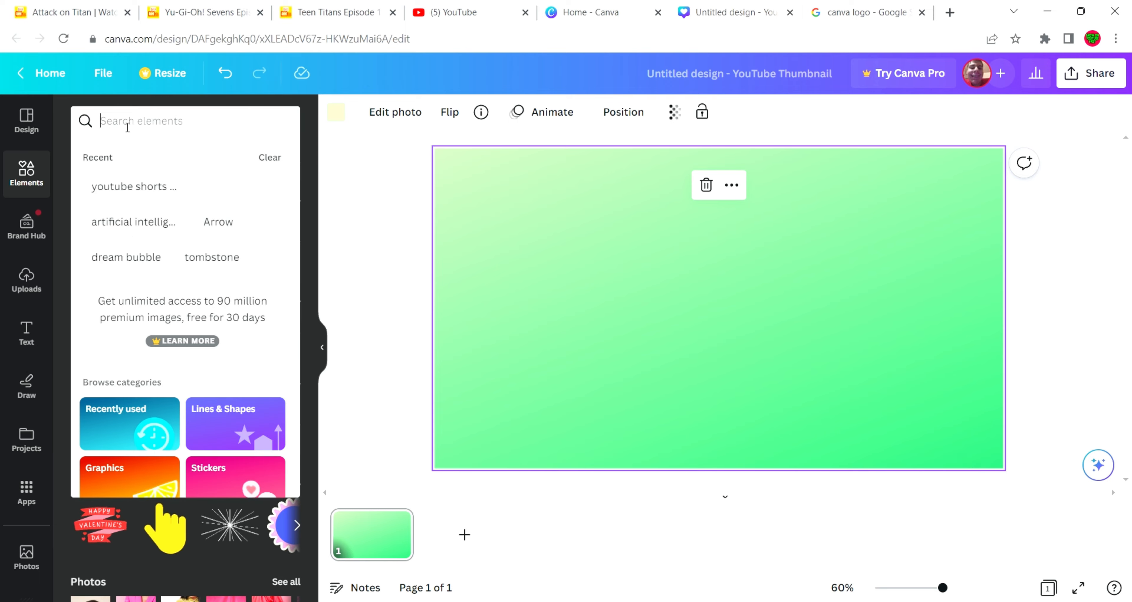
type("canva")
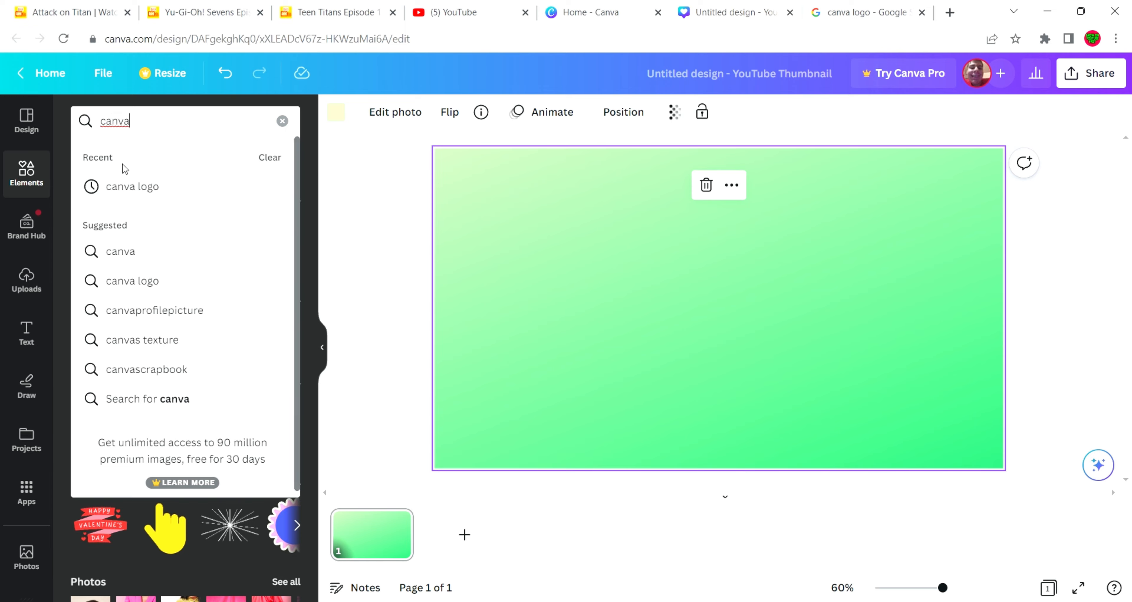
left_click(125, 185)
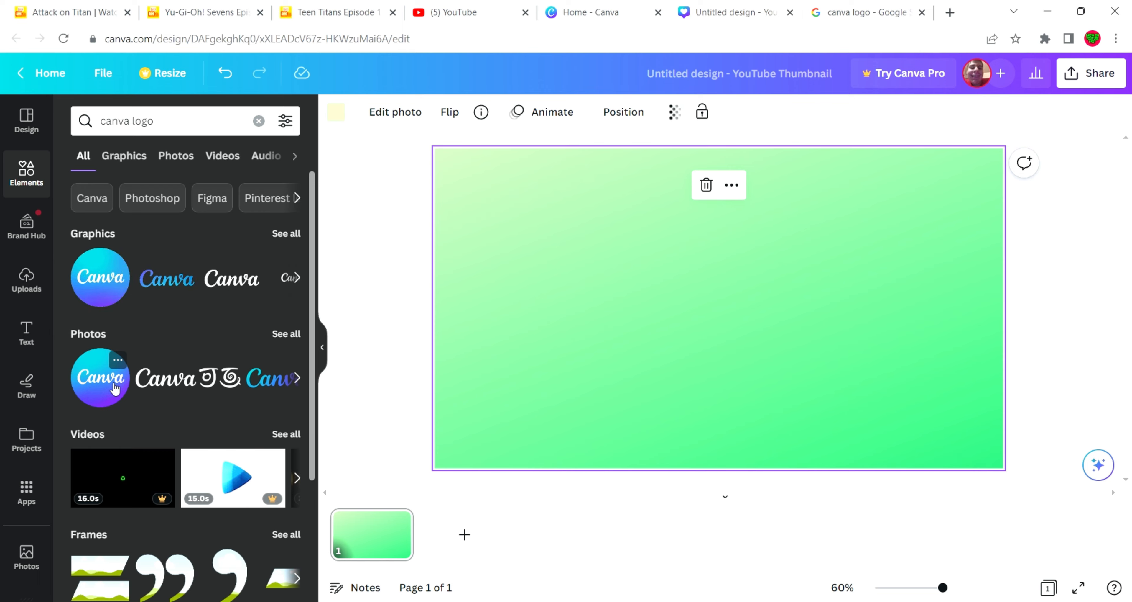
left_click(115, 389)
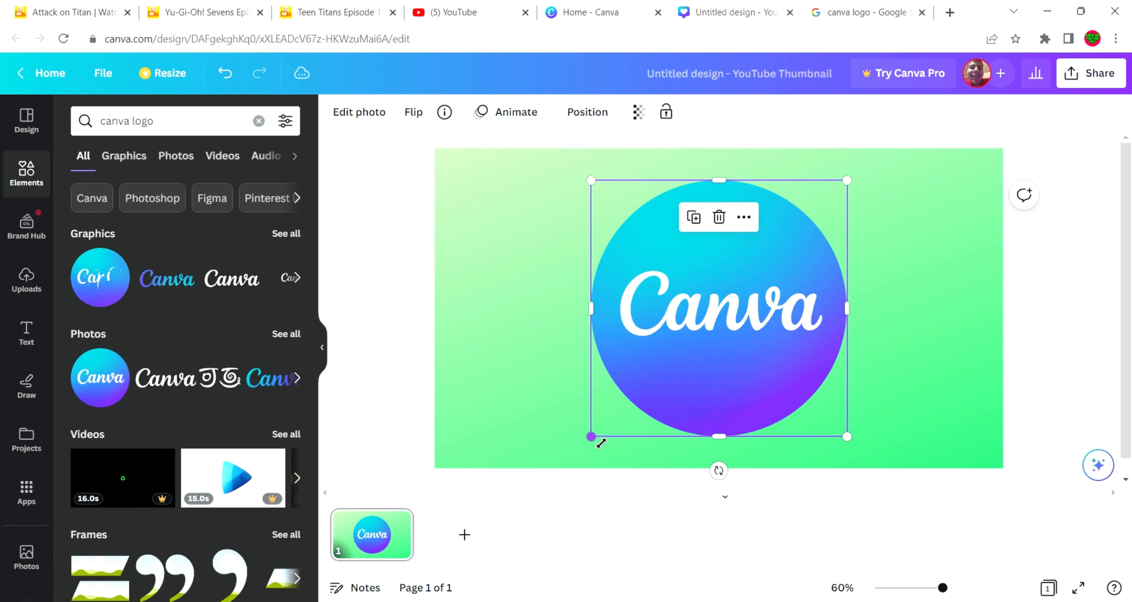
Scale the Canva logo down slightly and place it at the right side of the thumbnail, fully inside the page
left_click_drag(602, 442, 671, 373)
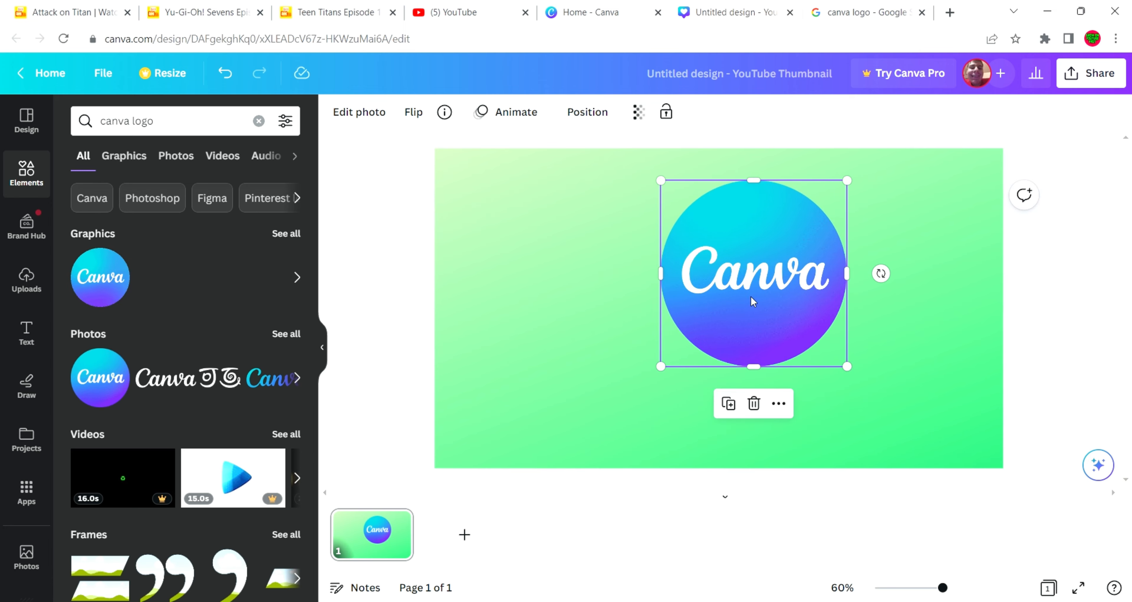
left_click_drag(751, 296, 921, 324)
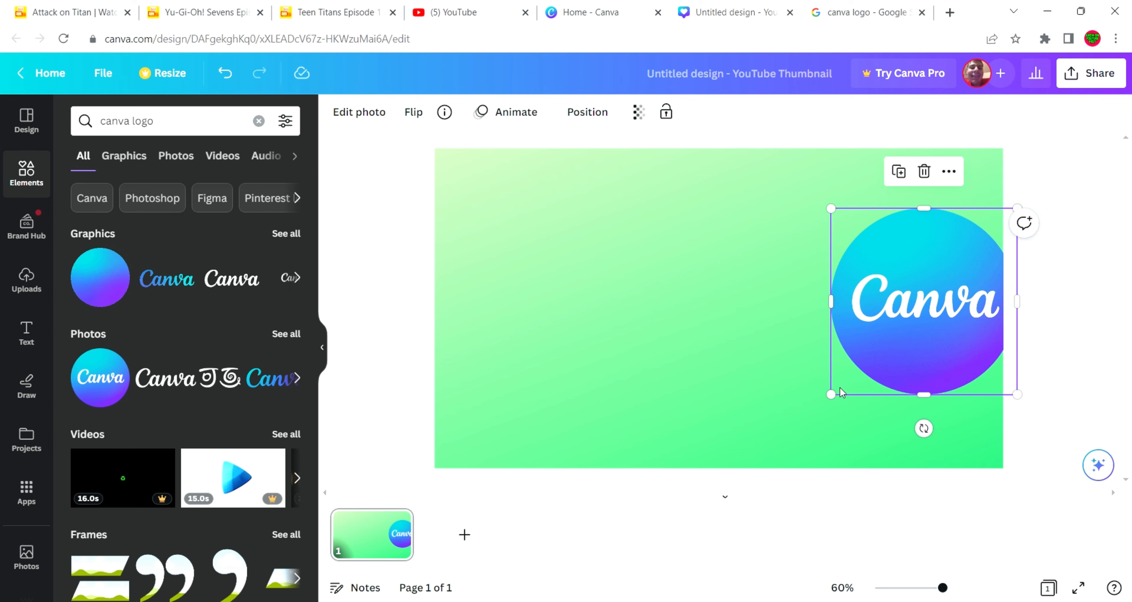
left_click_drag(833, 393, 782, 442)
left_click_drag(904, 328, 880, 310)
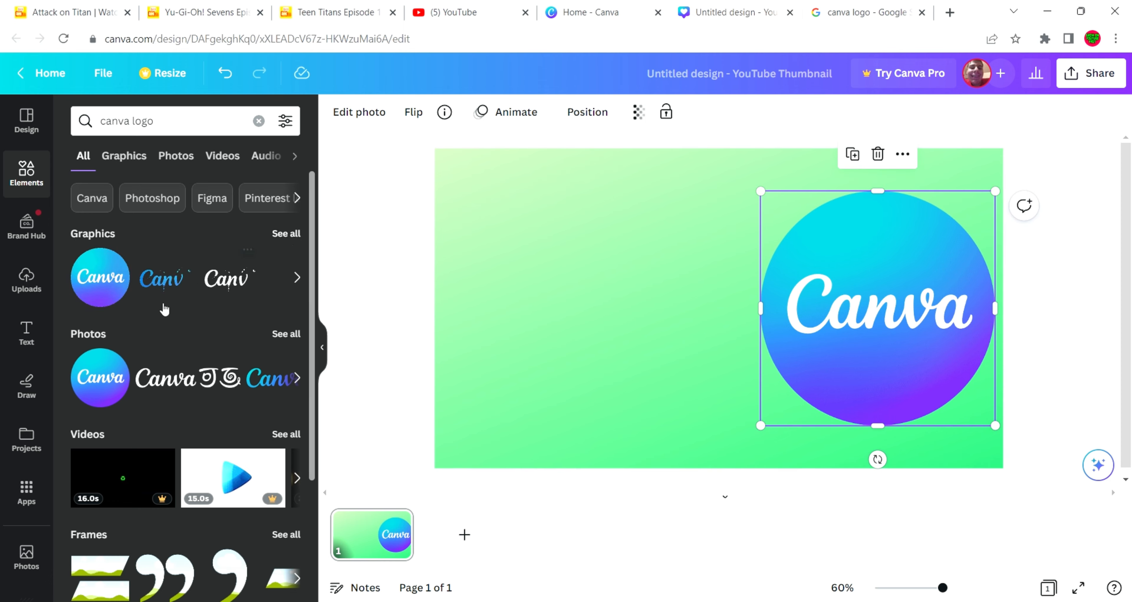
Add a heading text box to the empty area left of the Canva logo and shift the logo slightly upward
left_click(26, 342)
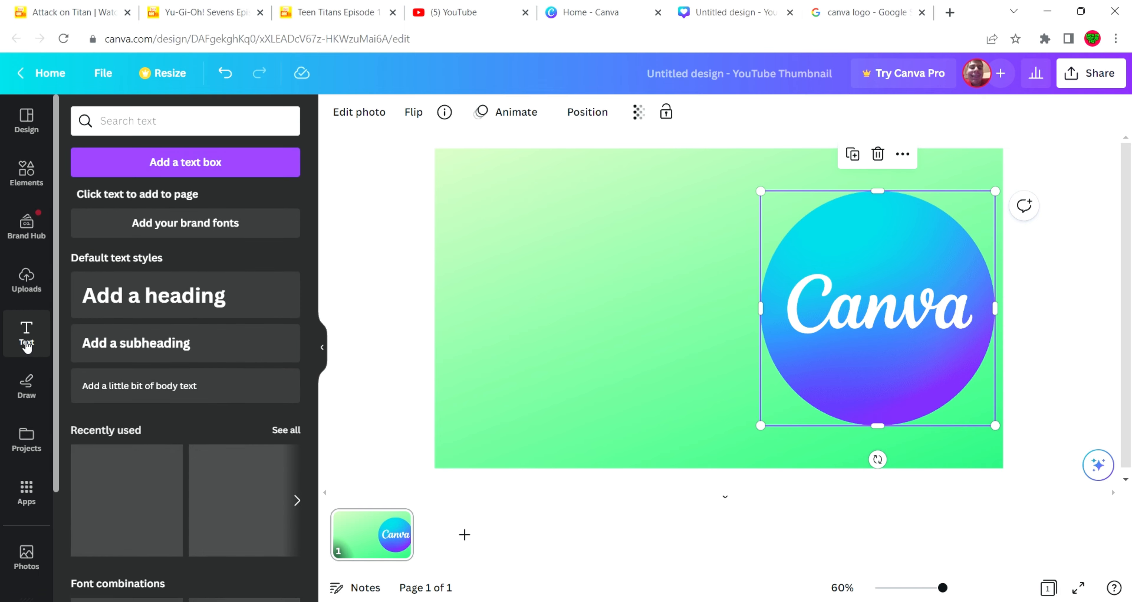
left_click(116, 314)
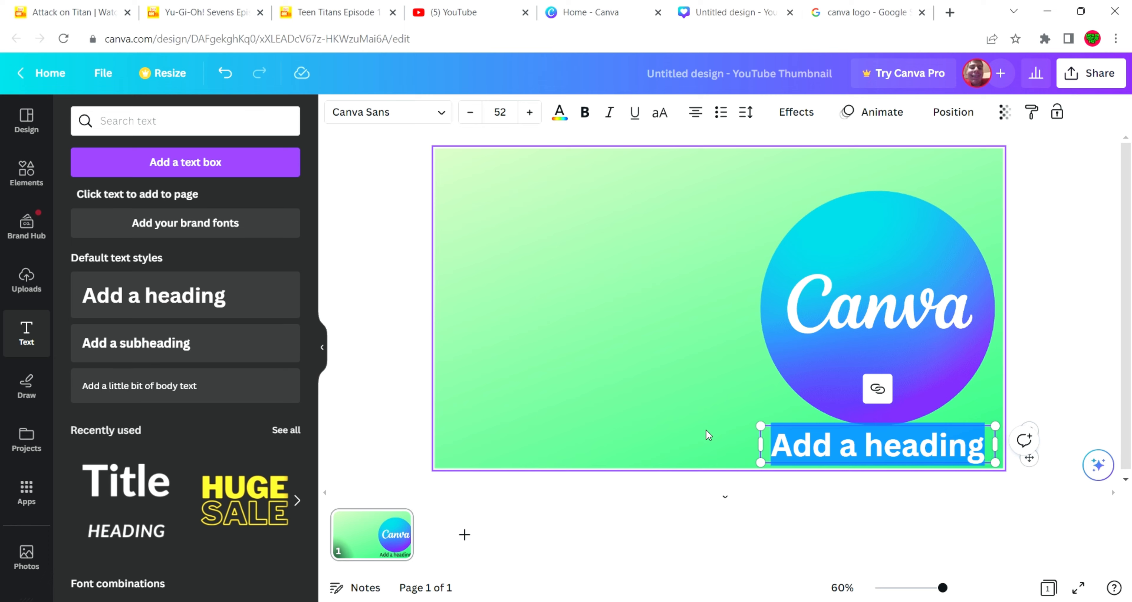
left_click(713, 421)
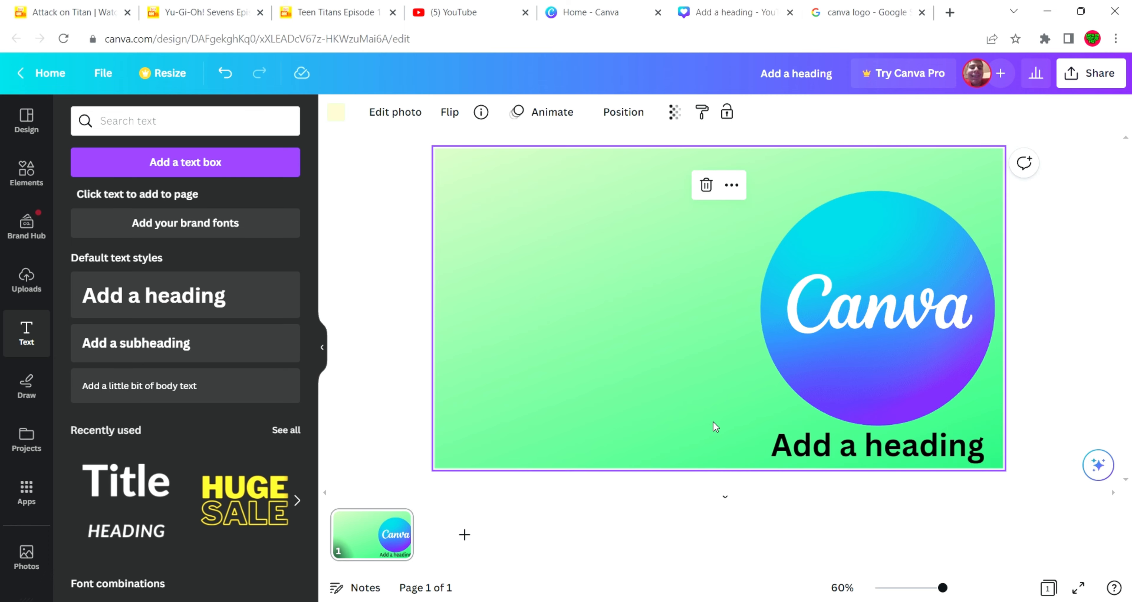
left_click_drag(790, 454, 526, 270)
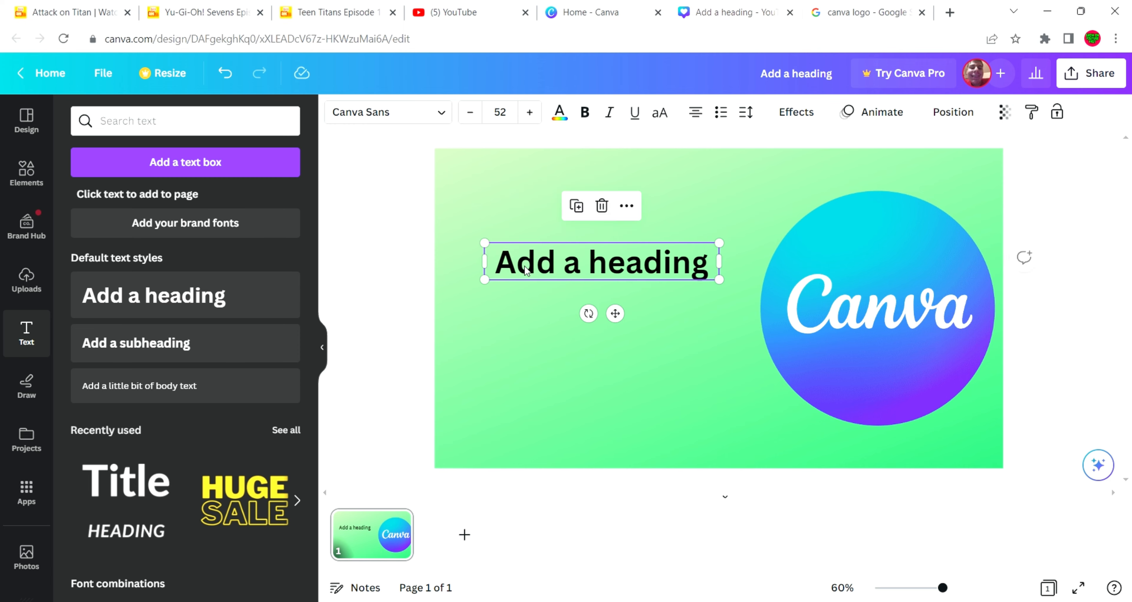
left_click(833, 332)
left_click_drag(834, 331, 834, 315)
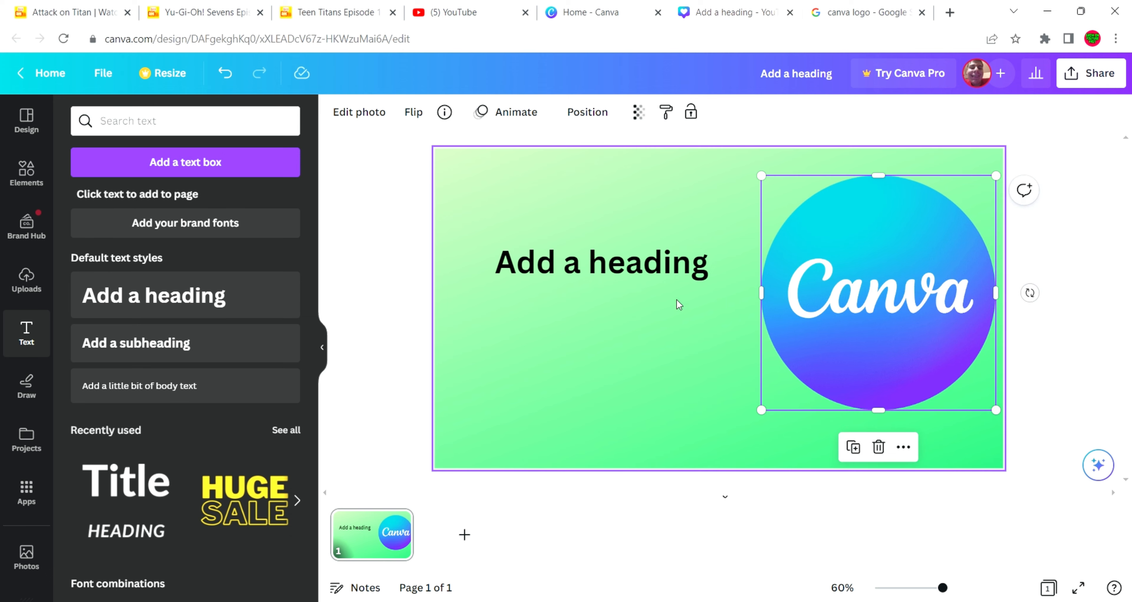
Replace the placeholder heading text with "make effective thumbnails"
left_click(638, 274)
double_click(638, 273)
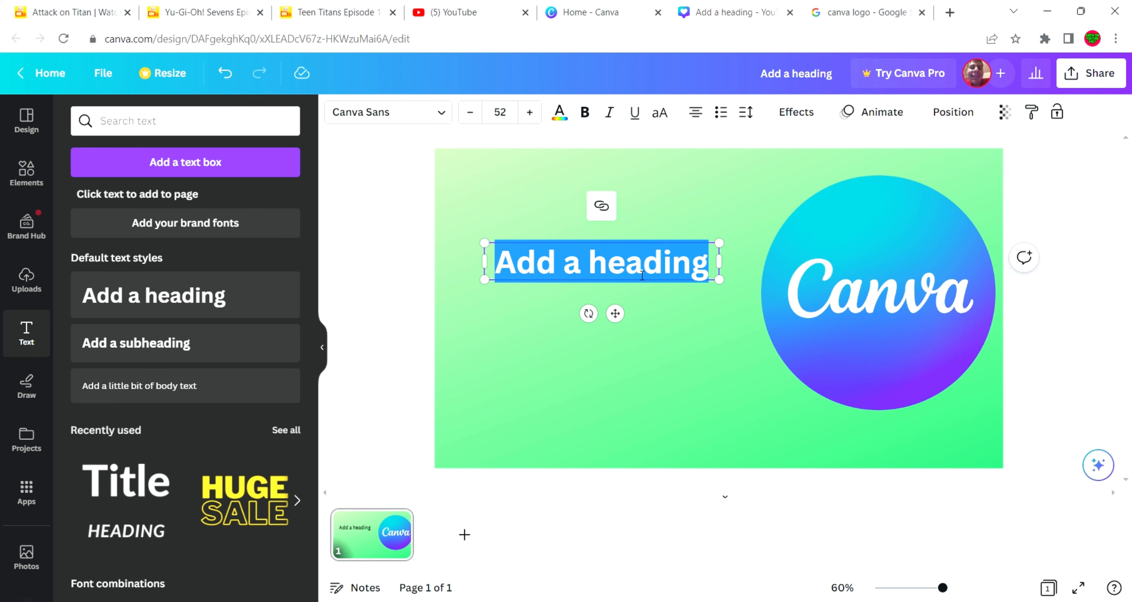
key("BackSpace")
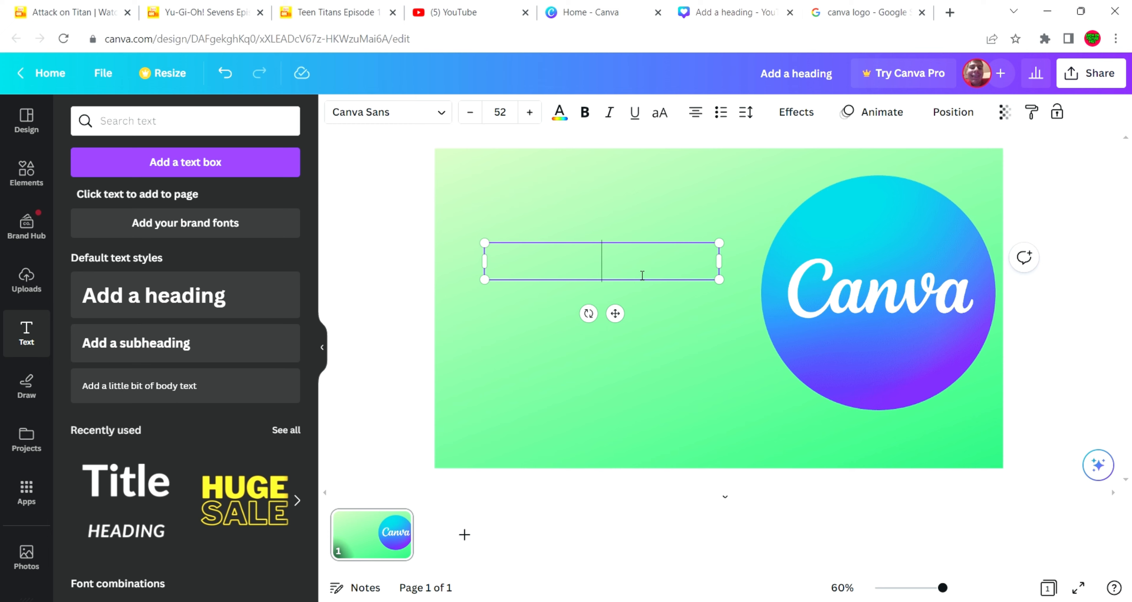
type("make")
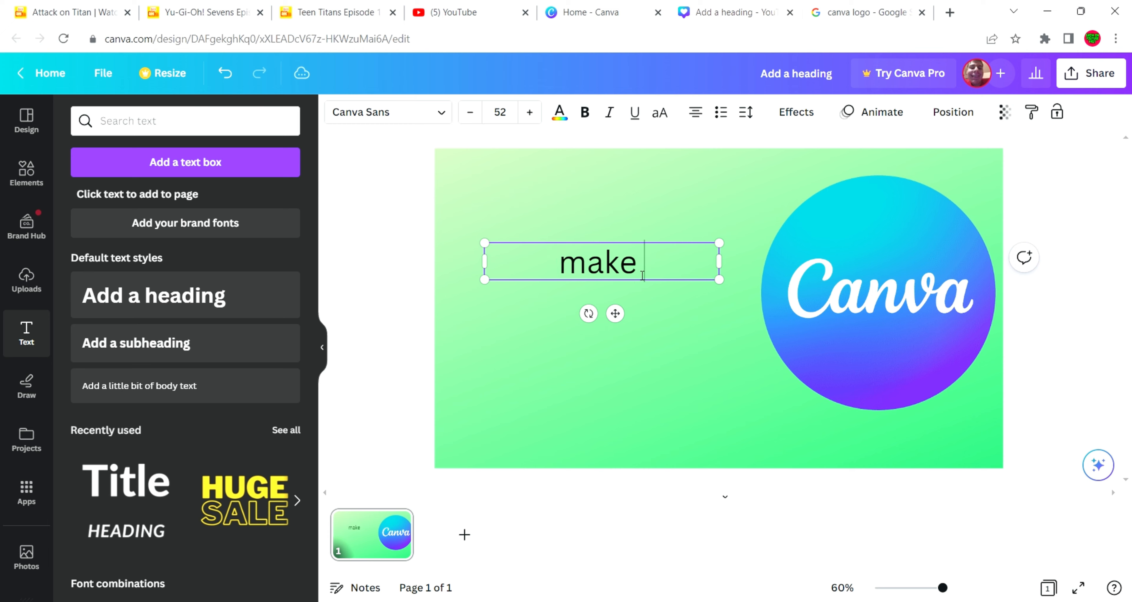
type(" eff")
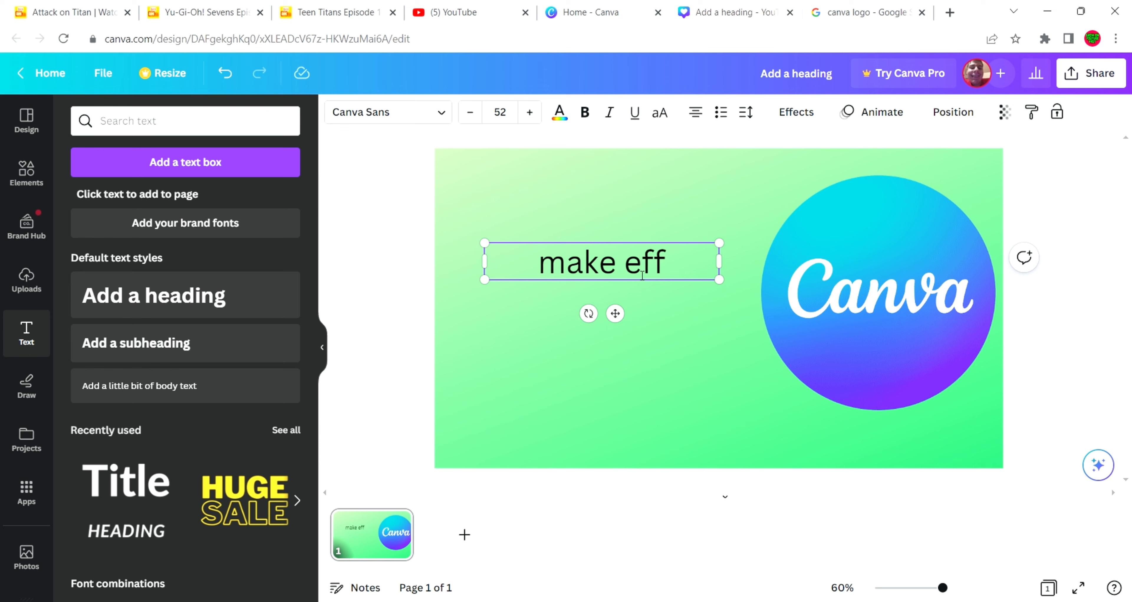
type("ct")
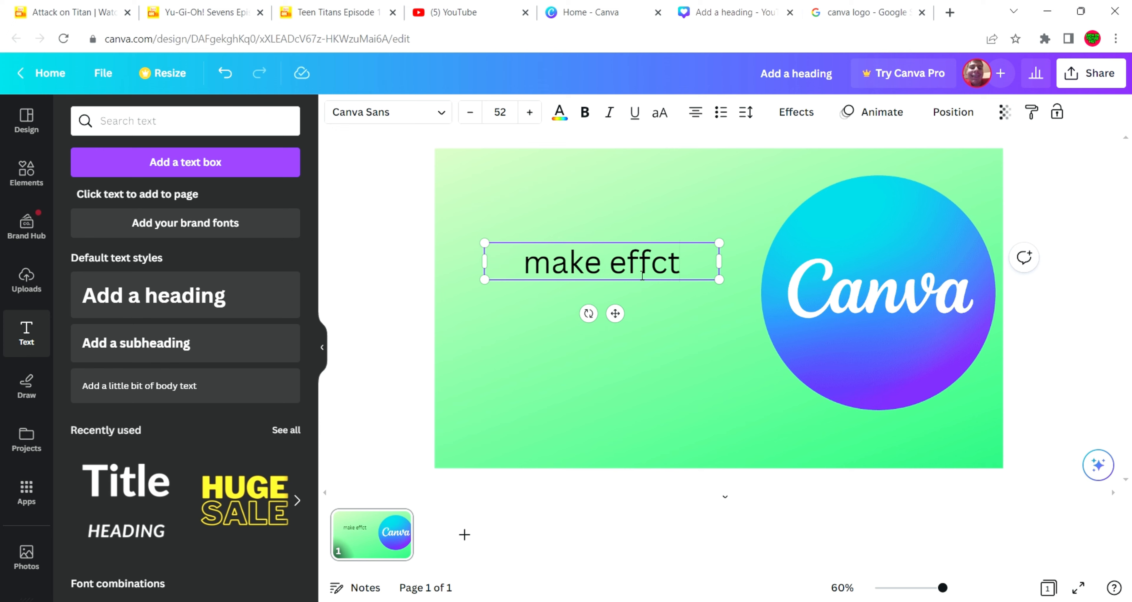
key("BackSpace")
key("BackSpace")
type("ecti")
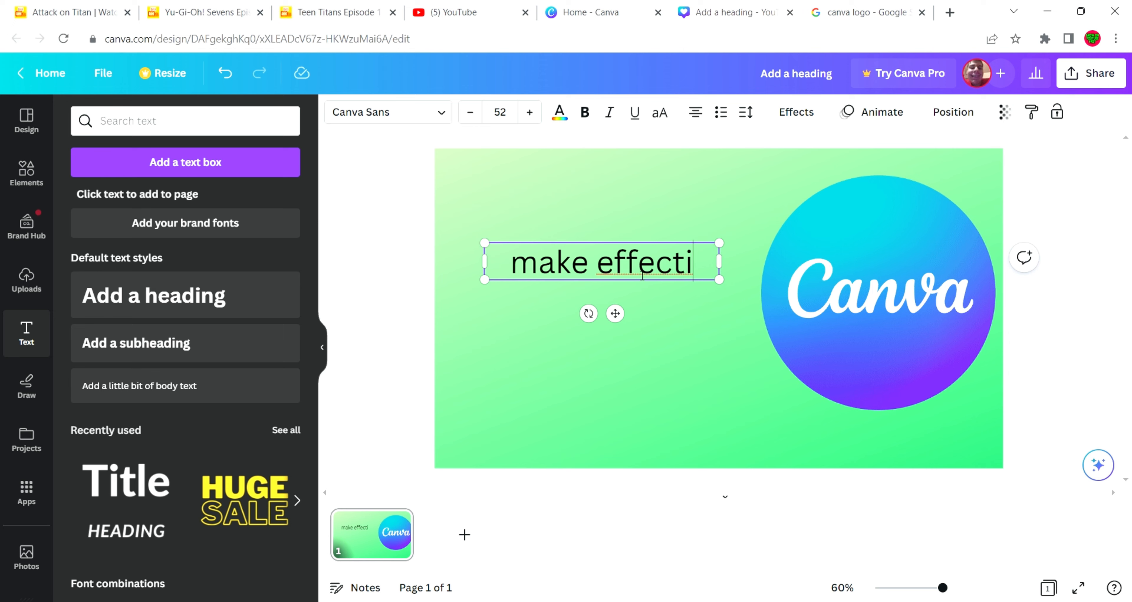
type("fe")
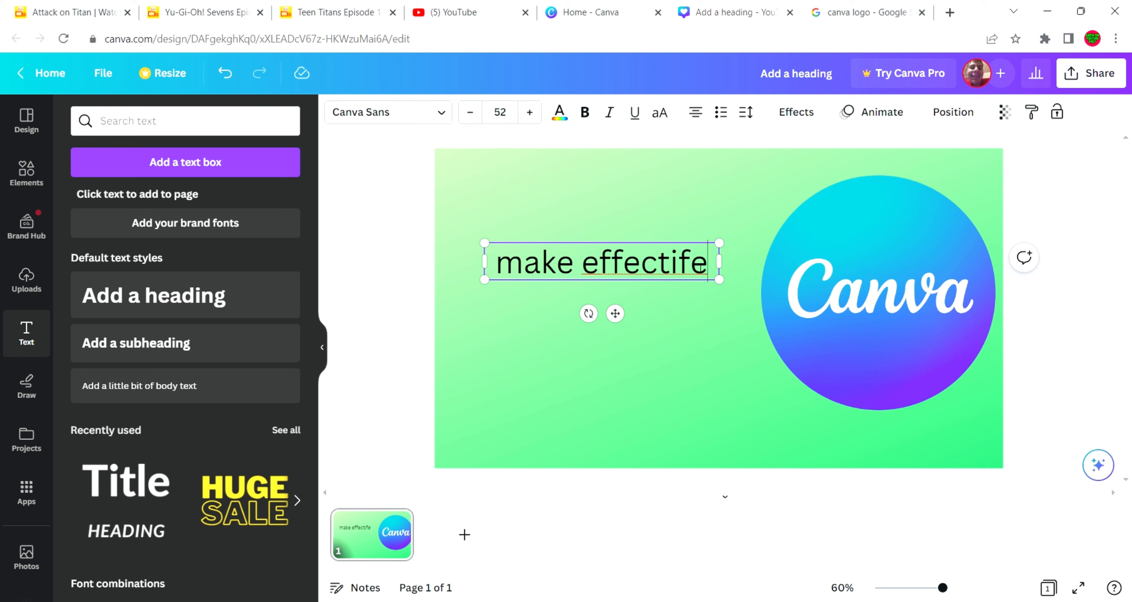
double_click(678, 272)
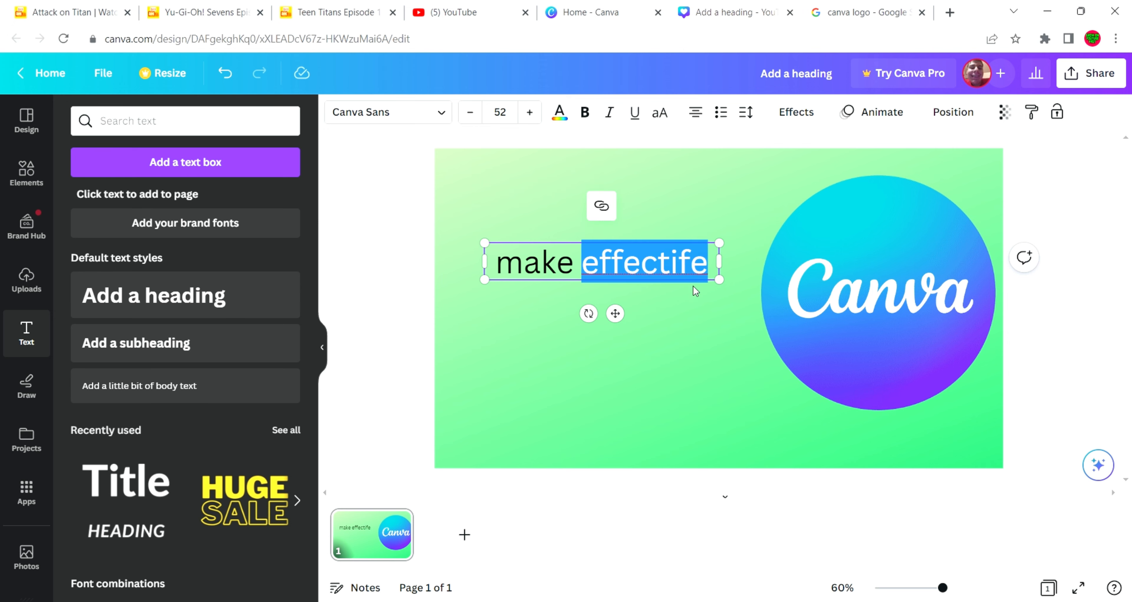
type("effective")
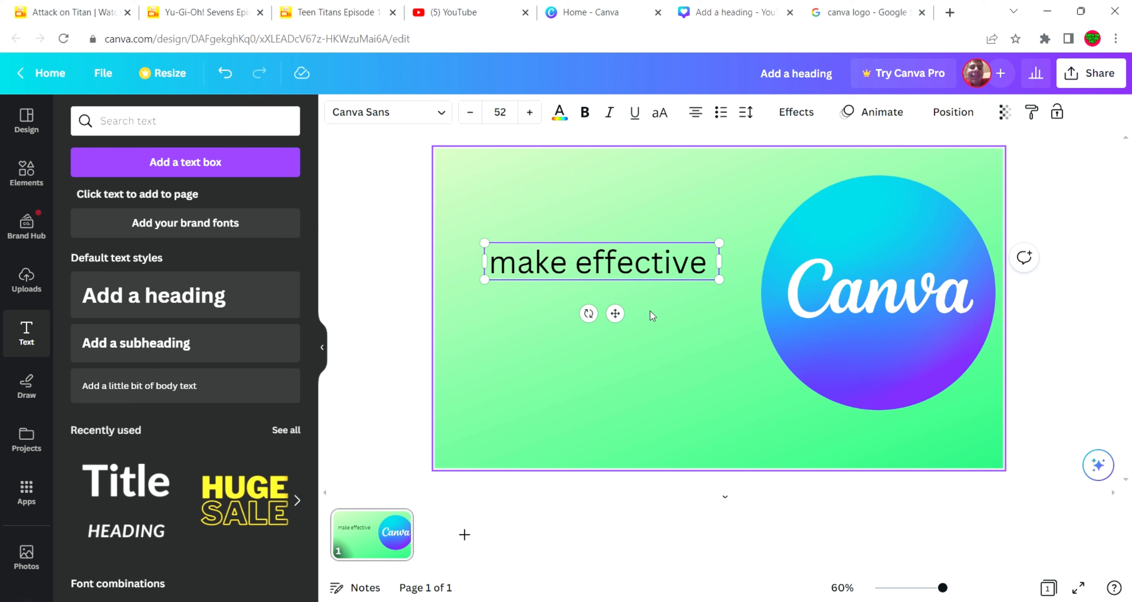
type(" thumbn")
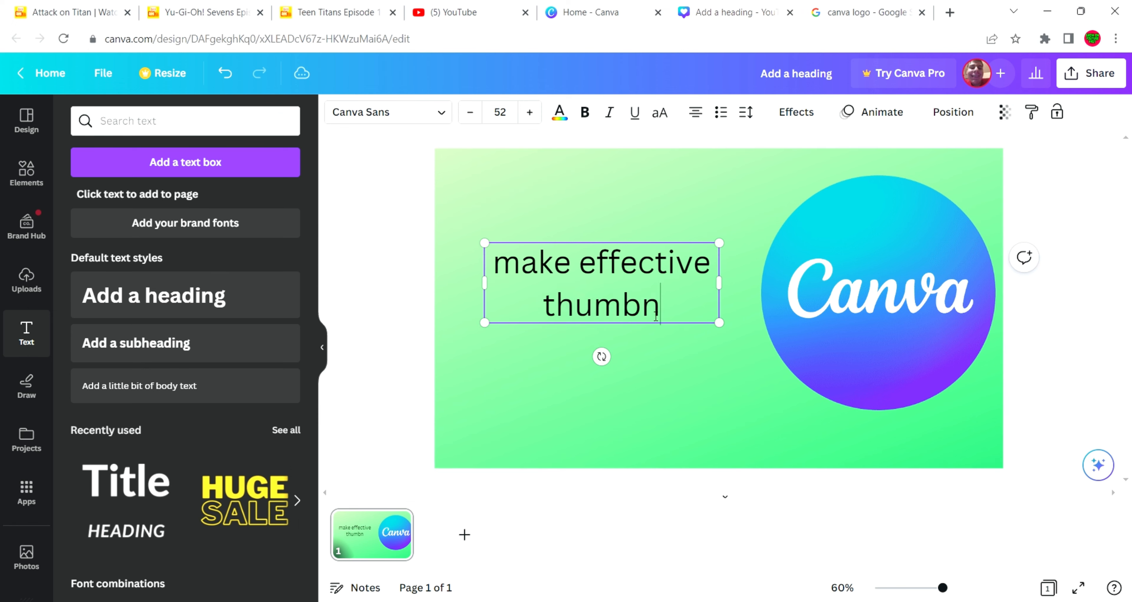
type("ail")
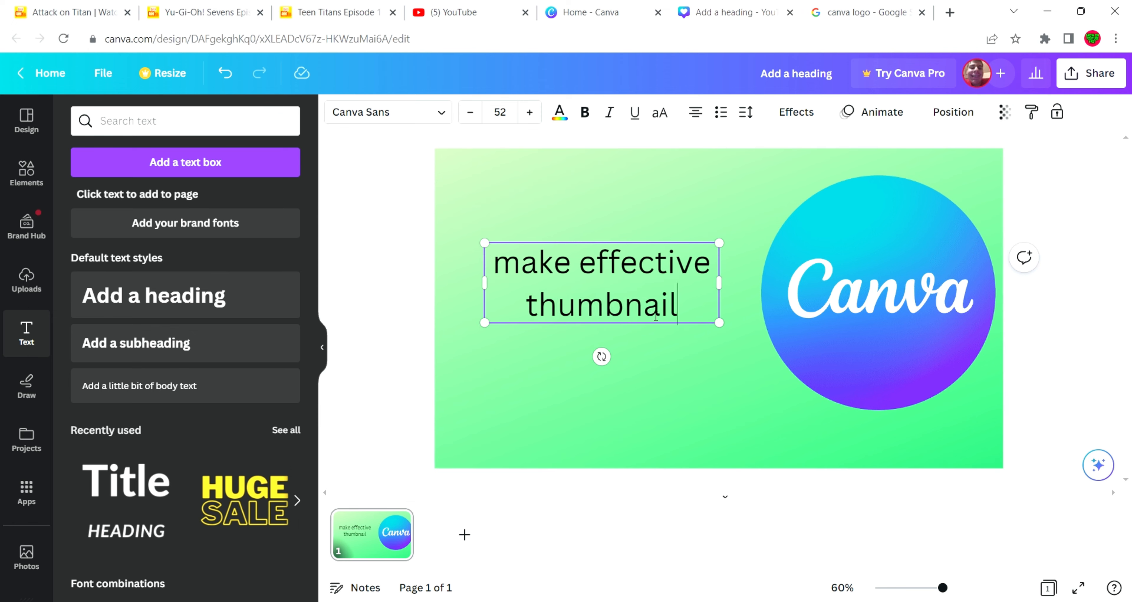
type("s")
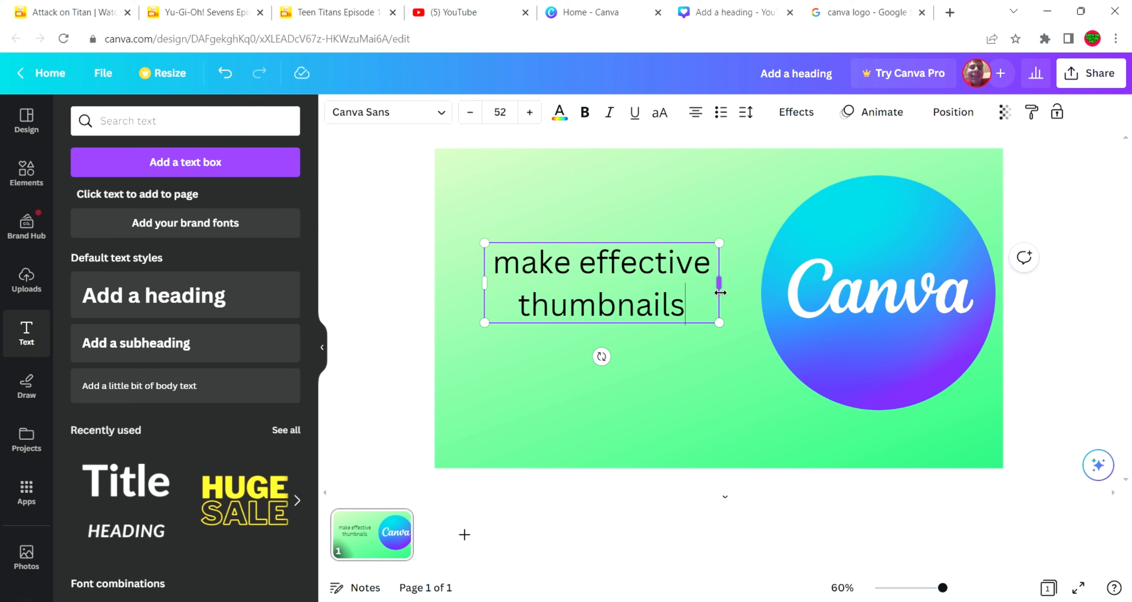
Narrow the heading's text box so each word sits on its own line, and scale the text up to about size 69
left_click_drag(727, 292, 688, 303)
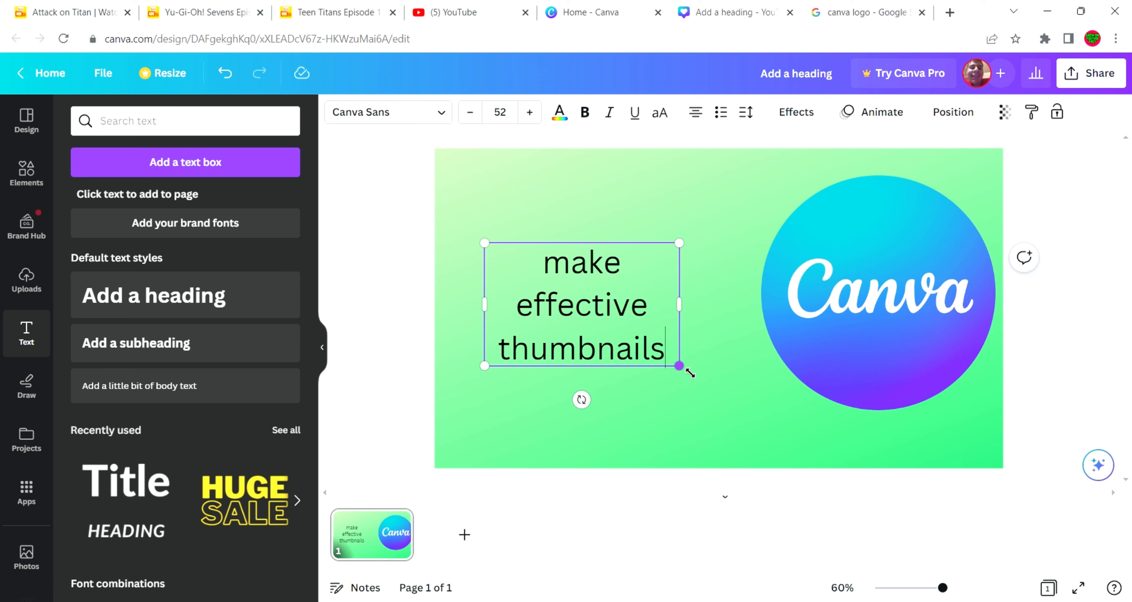
left_click_drag(689, 372, 712, 452)
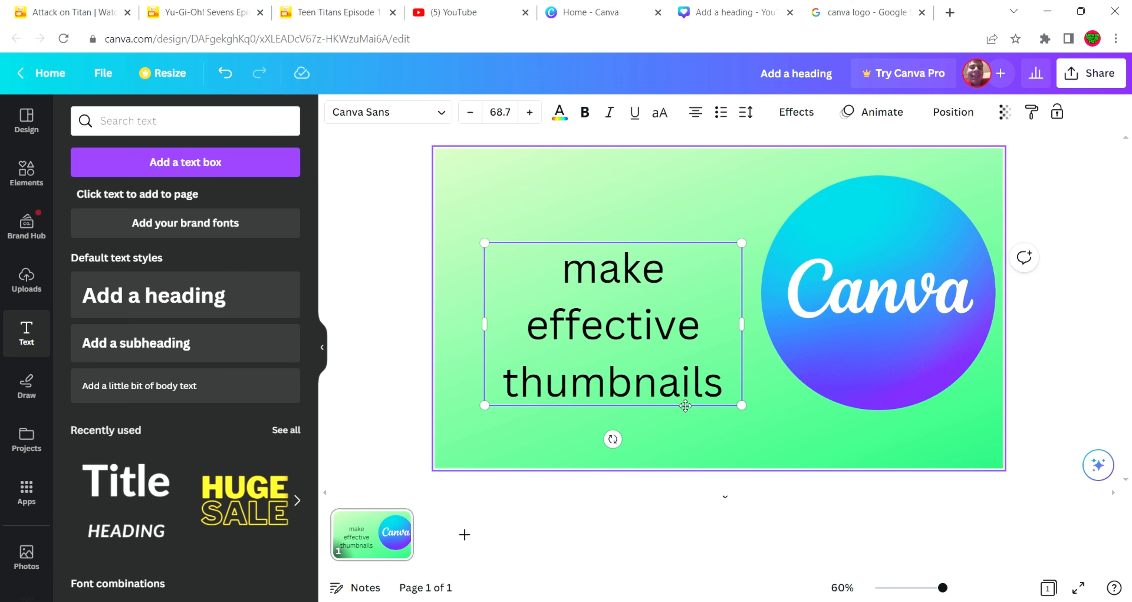
Change the heading's font to Open Sans Bold and enlarge the text to about size 92.6 to fill the space beside the logo
left_click(429, 123)
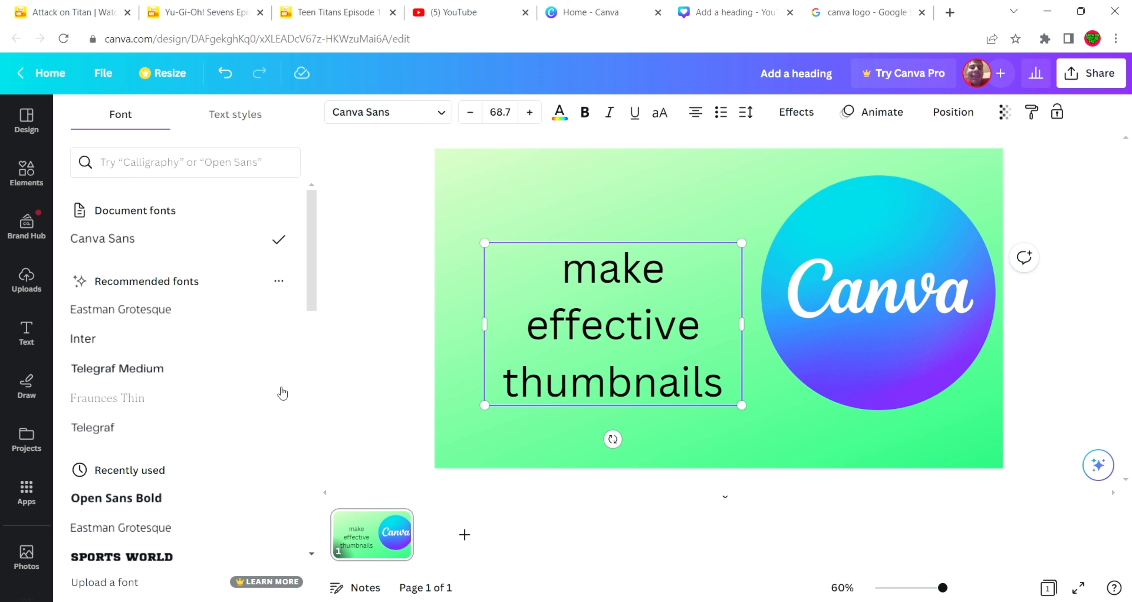
left_click(181, 499)
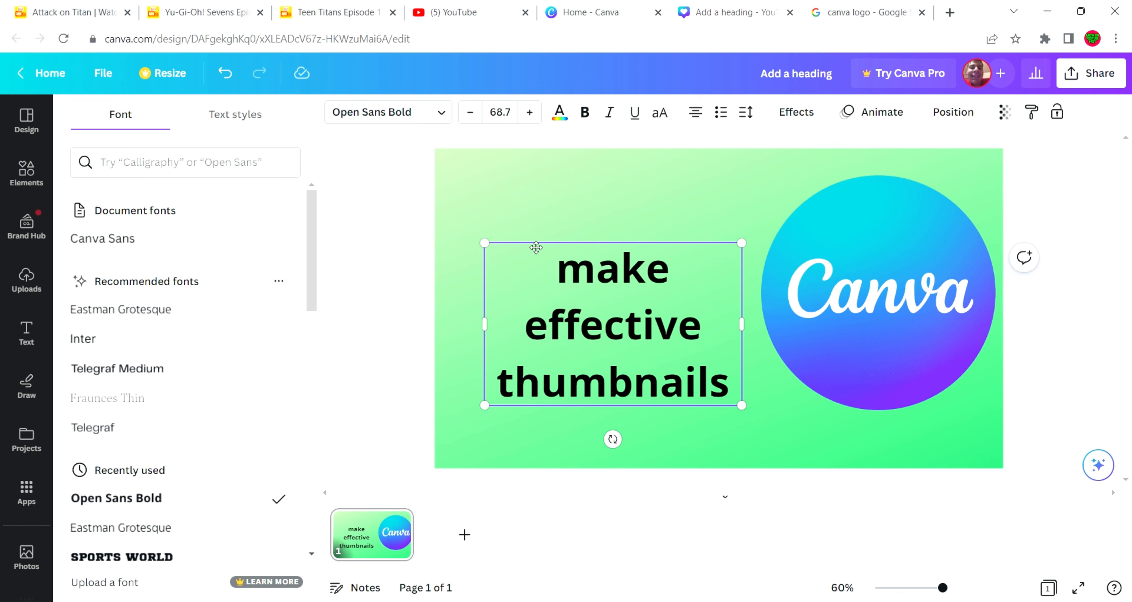
left_click_drag(497, 249, 459, 182)
left_click_drag(541, 254, 556, 260)
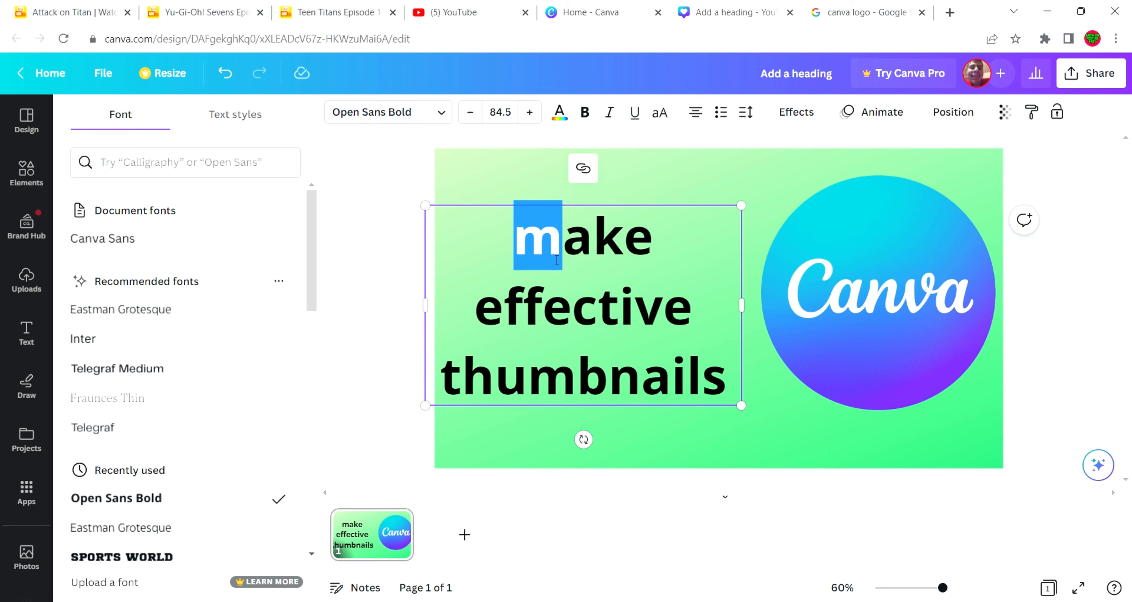
left_click(510, 178)
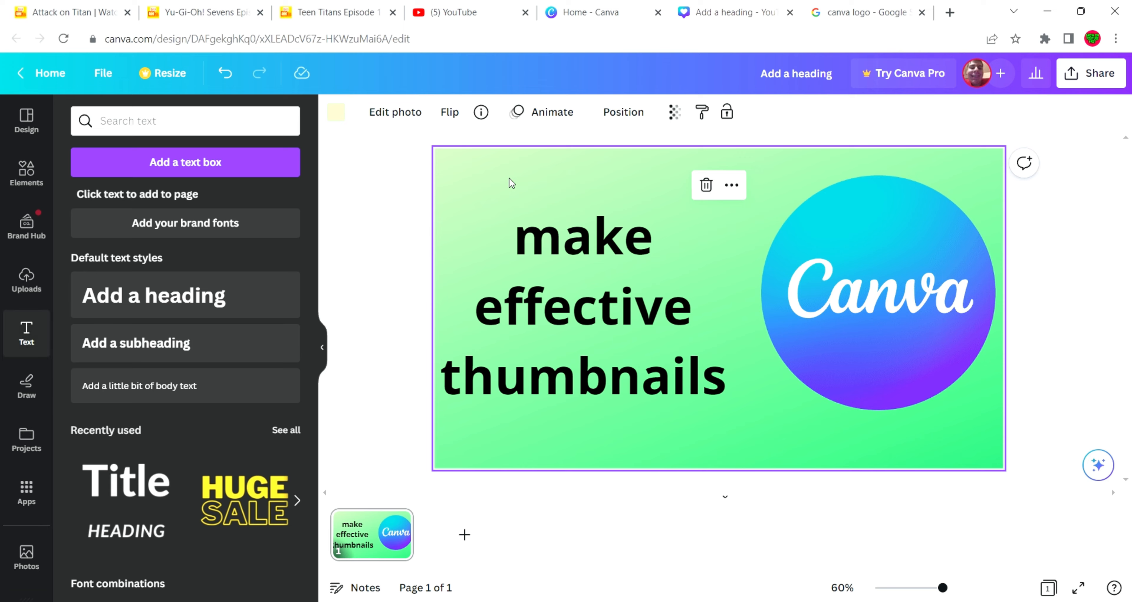
left_click_drag(571, 279, 596, 284)
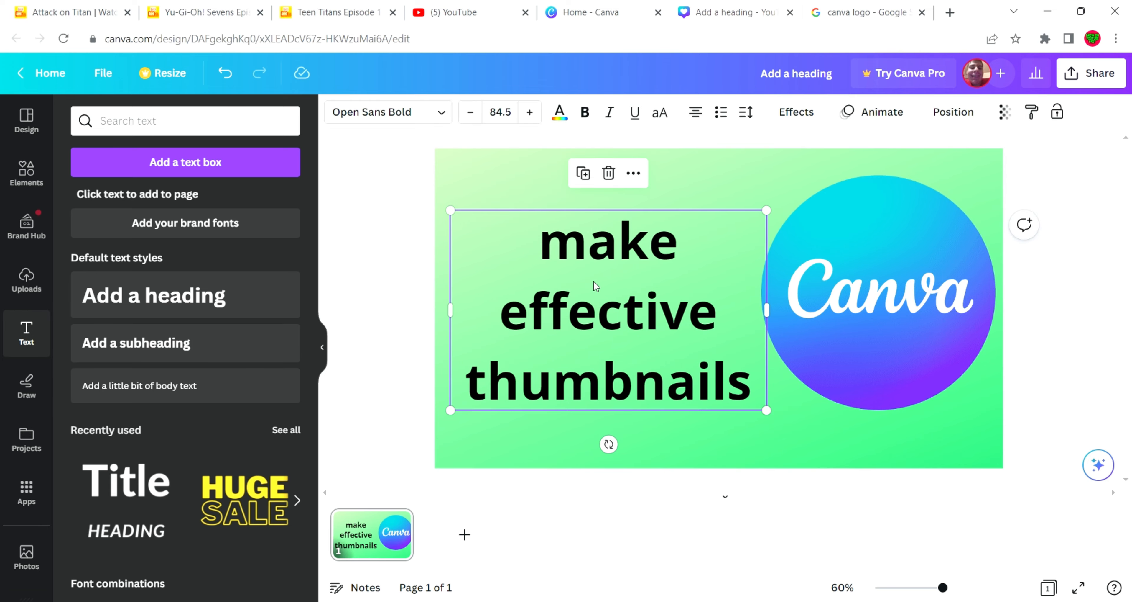
left_click_drag(460, 219, 431, 200)
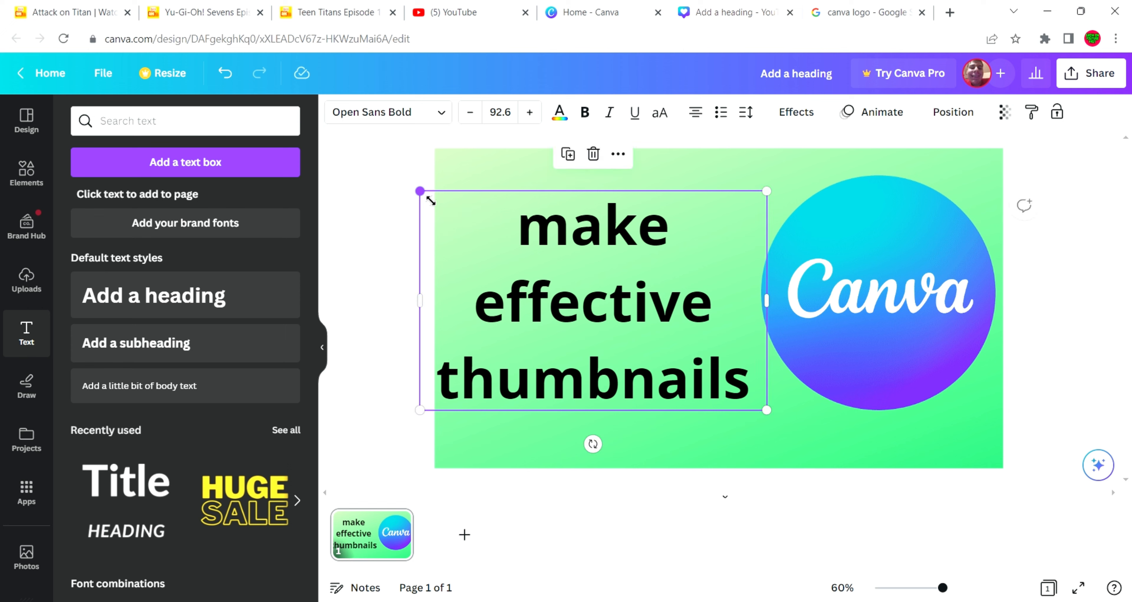
left_click(472, 168)
Make the heading uppercase and bold, and shift it slightly down and to the right
left_click(532, 253)
left_click(661, 115)
left_click_drag(505, 338, 535, 356)
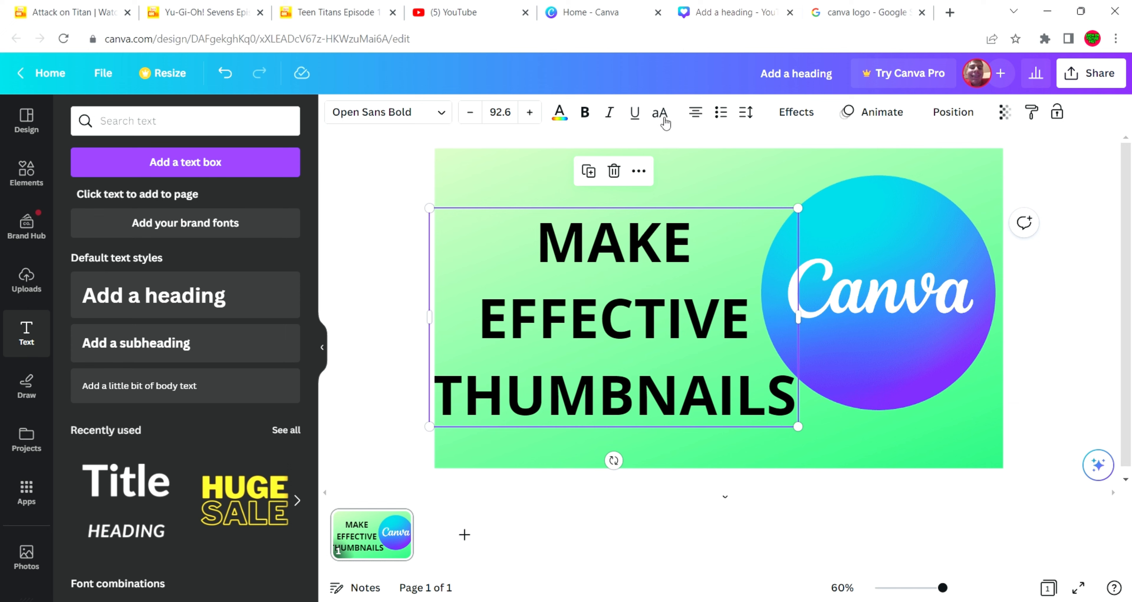
left_click(596, 115)
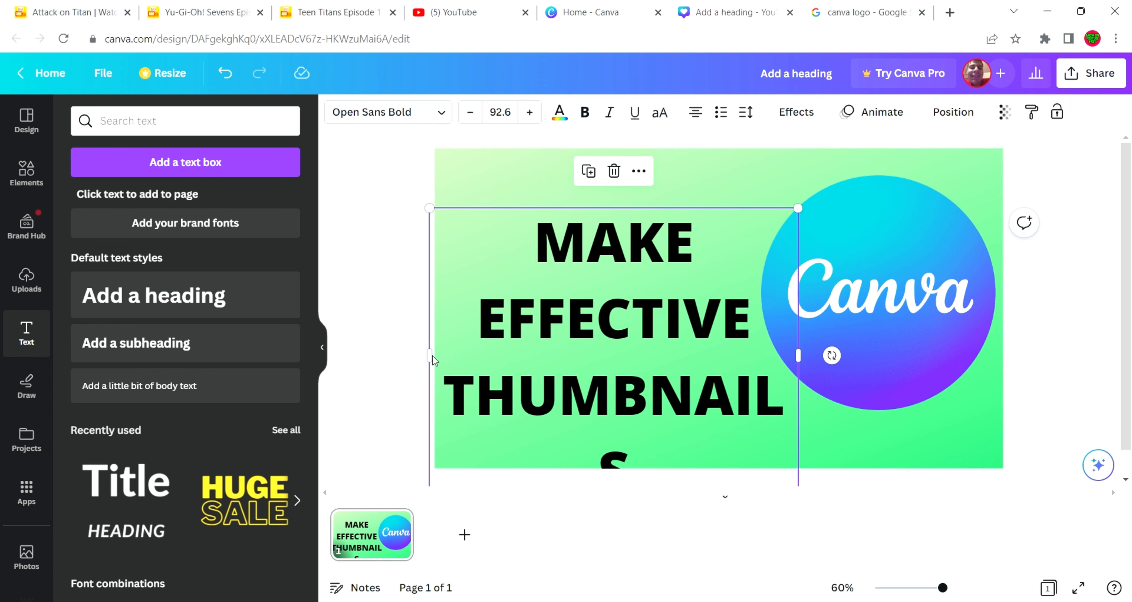
Widen the heading's text box so "THUMBNAILS" fits on one line, and scale it to about size 88.4 inside the page's left edge
mouse_move(431, 356)
left_mouse_down()
mouse_move(462, 358)
mouse_move(416, 358)
left_mouse_up()
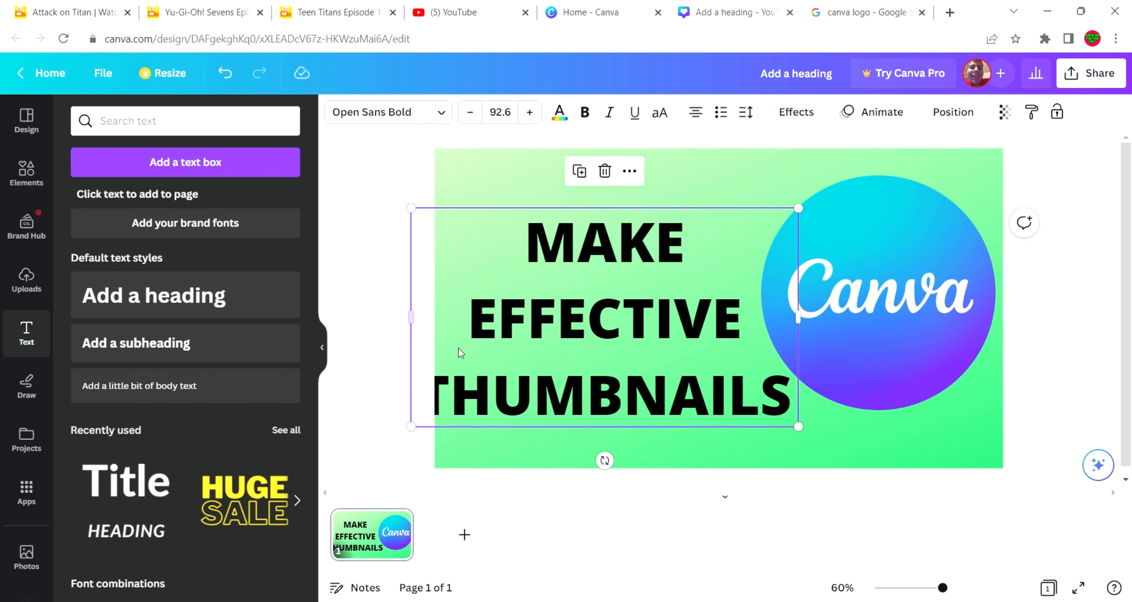
left_click_drag(813, 431, 795, 422)
left_click_drag(739, 379, 765, 386)
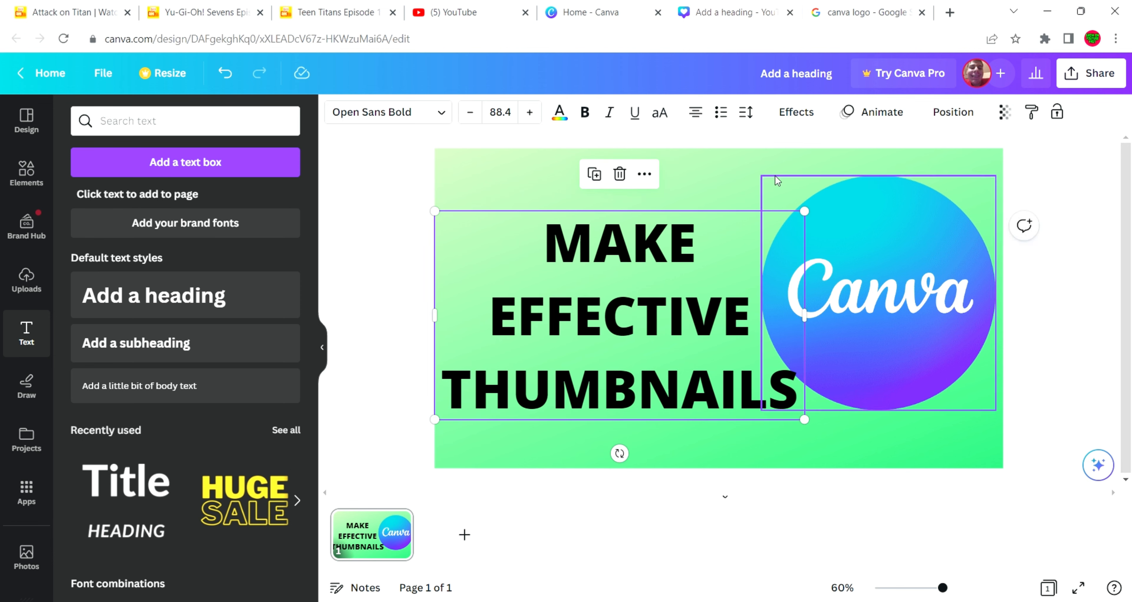
Apply the Outline text effect to the heading in white with a thickness of about 68
left_click(785, 121)
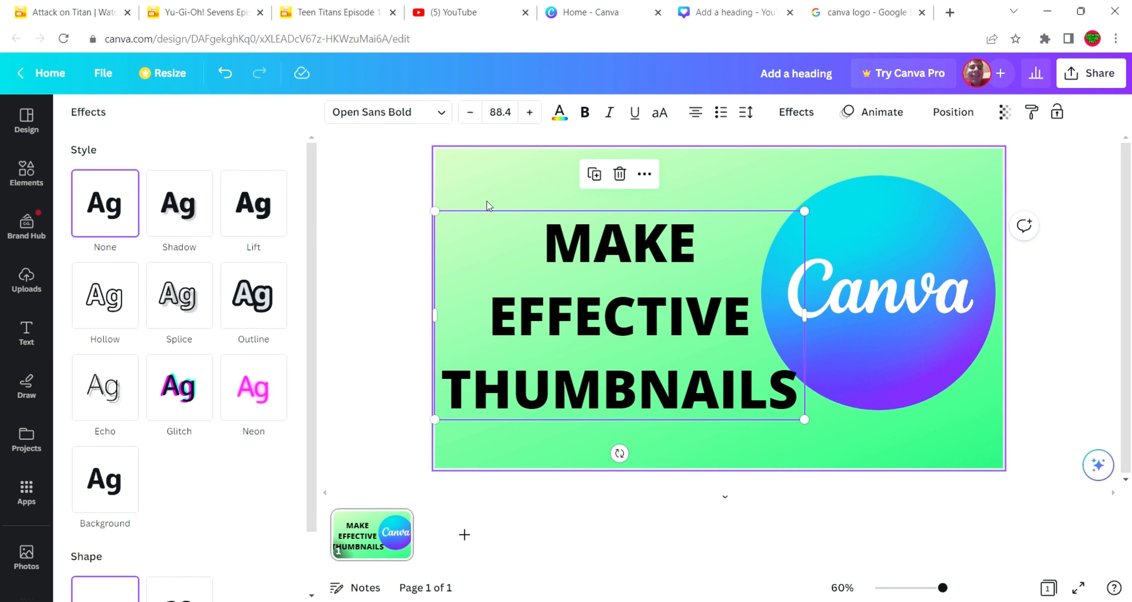
left_click(273, 300)
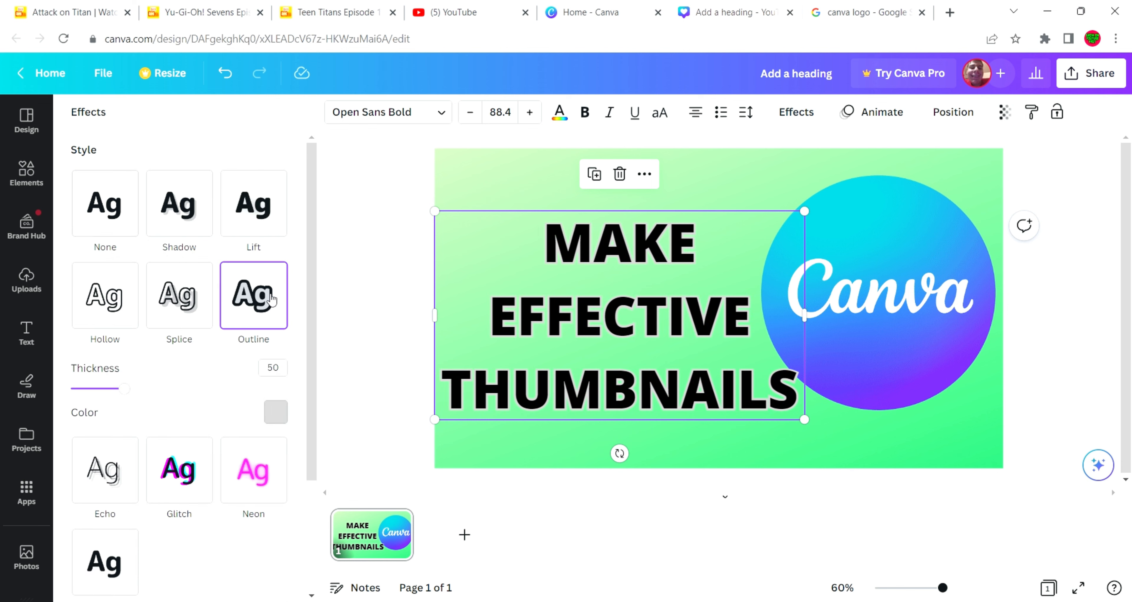
left_click(282, 407)
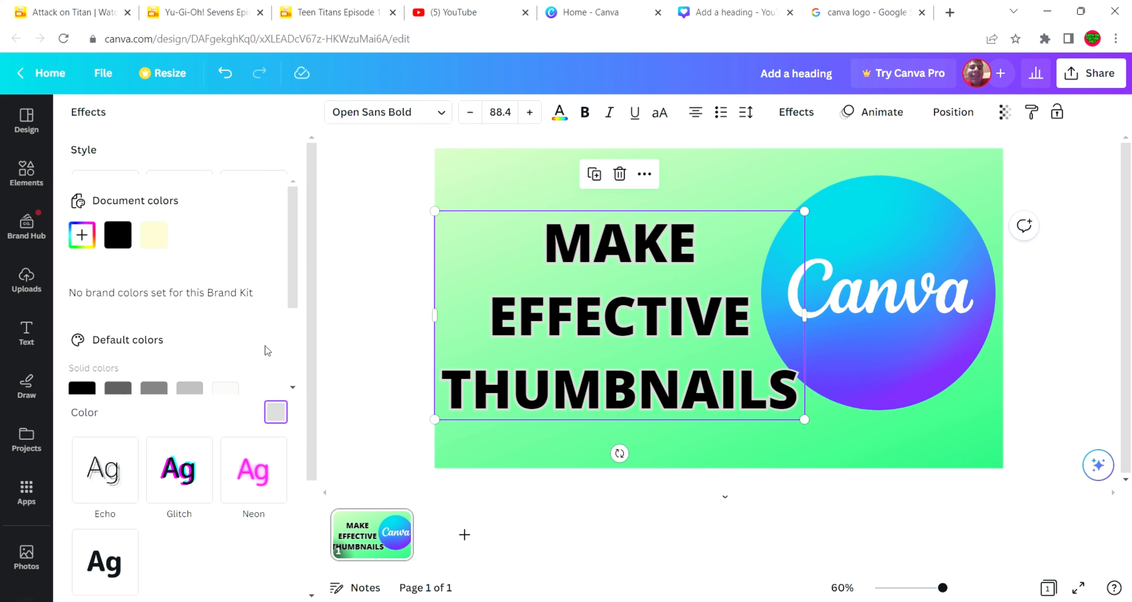
left_click(265, 388)
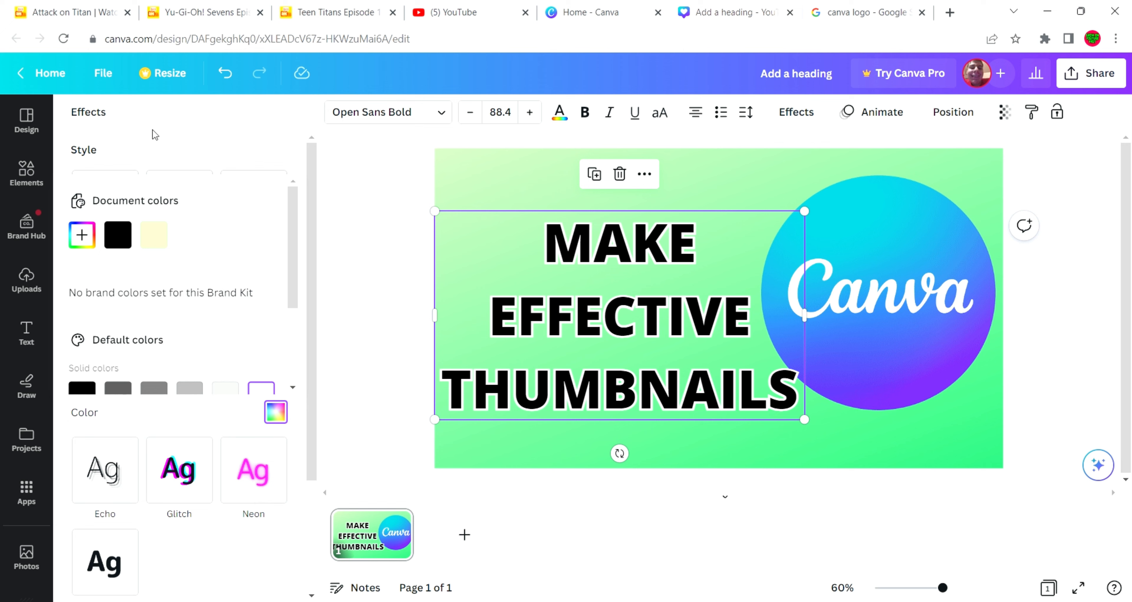
left_click(162, 152)
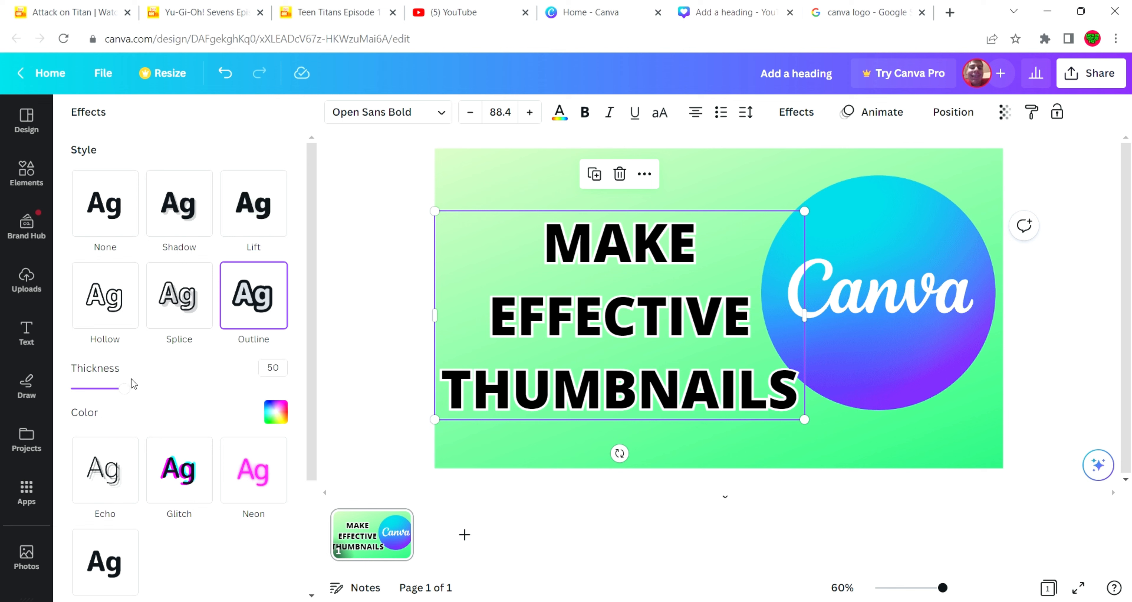
left_click_drag(125, 389, 149, 394)
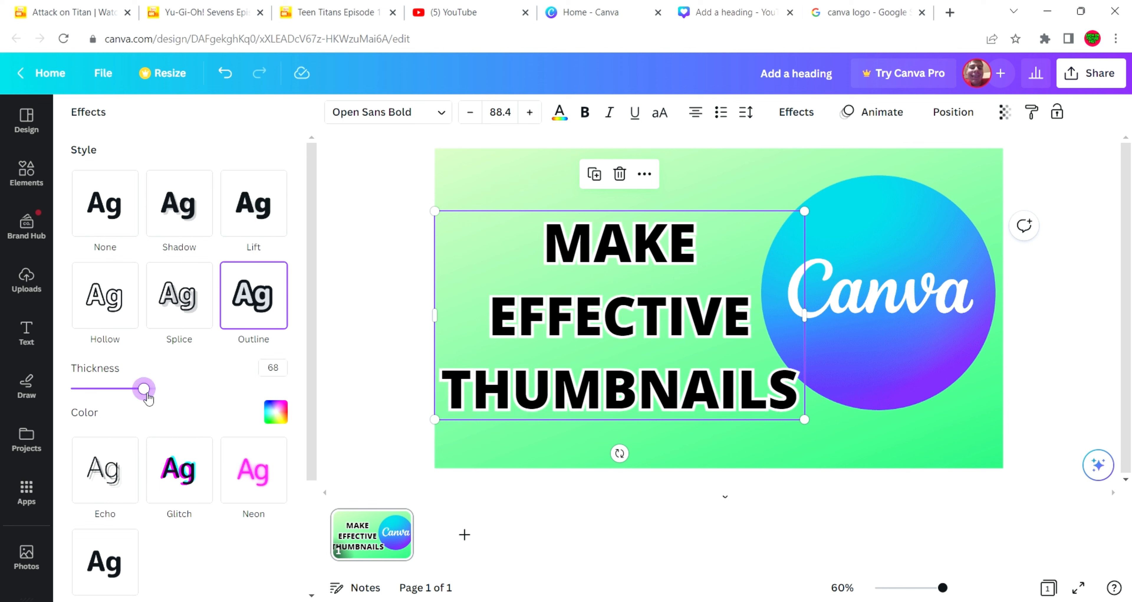
left_click(379, 285)
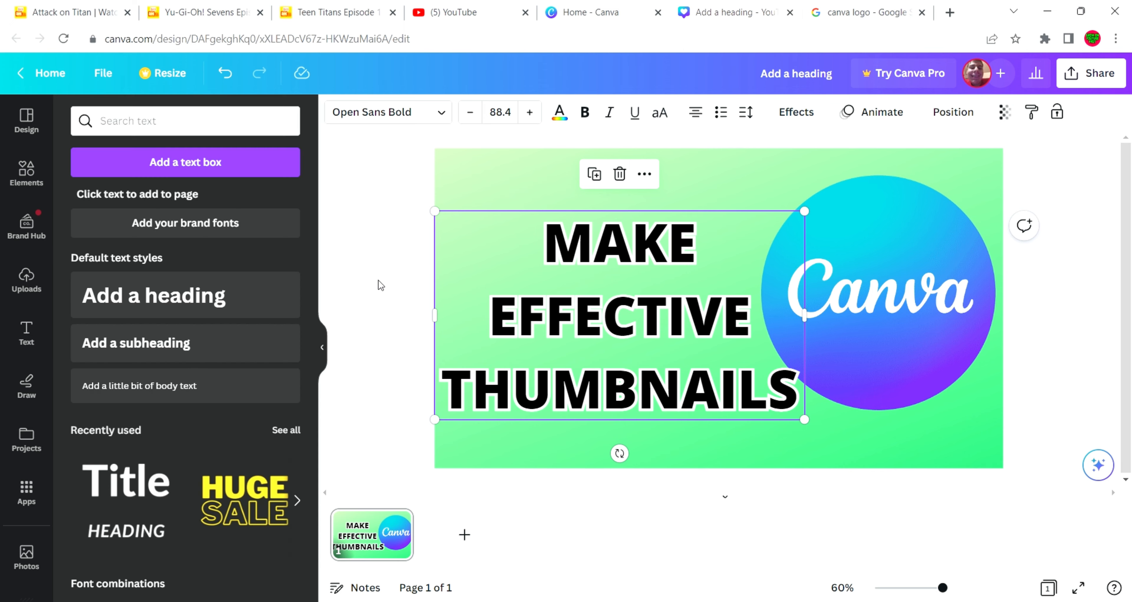
Move the heading down toward the page's bottom edge and raise the Canva logo to the top edge
left_click_drag(531, 308, 532, 348)
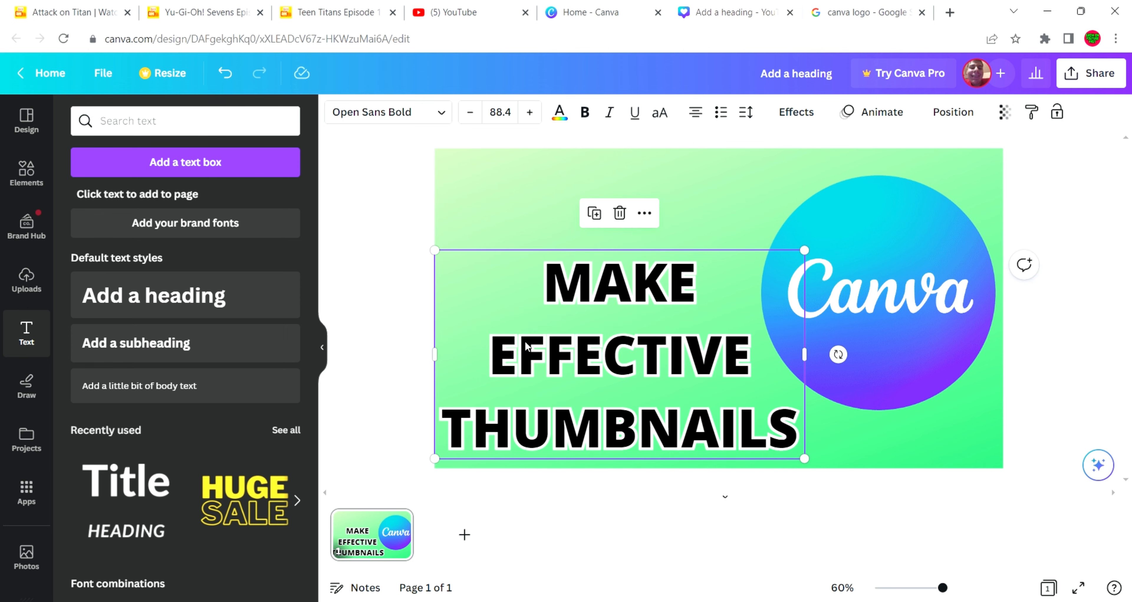
left_click(918, 267)
left_click_drag(917, 266, 925, 249)
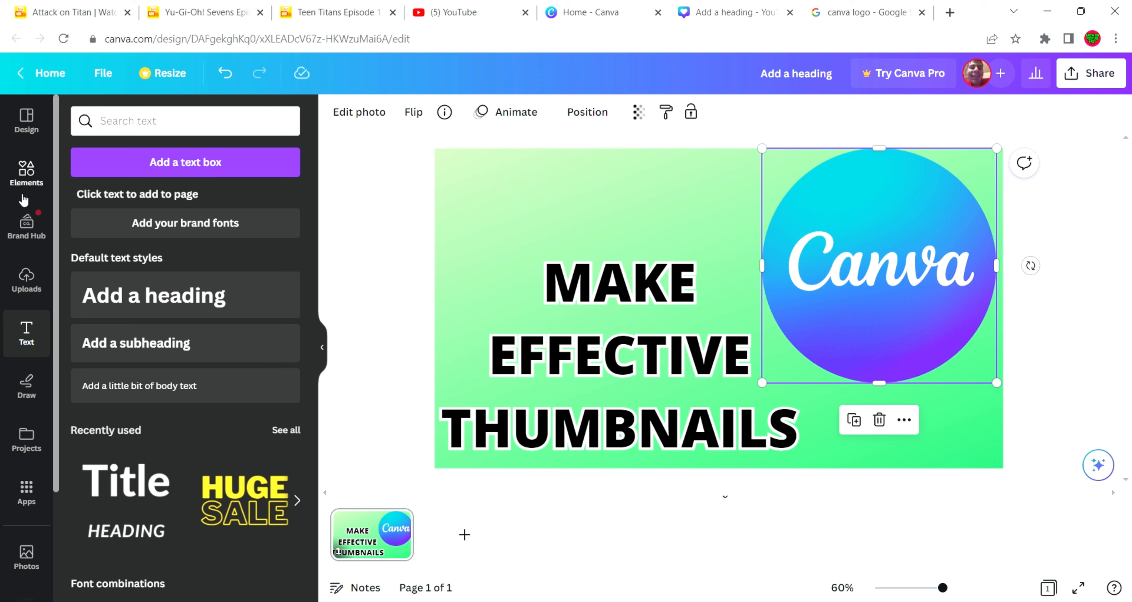
Add the recently used white arrow graphic and place it above the heading, pointing at the Canva logo
left_click(25, 175)
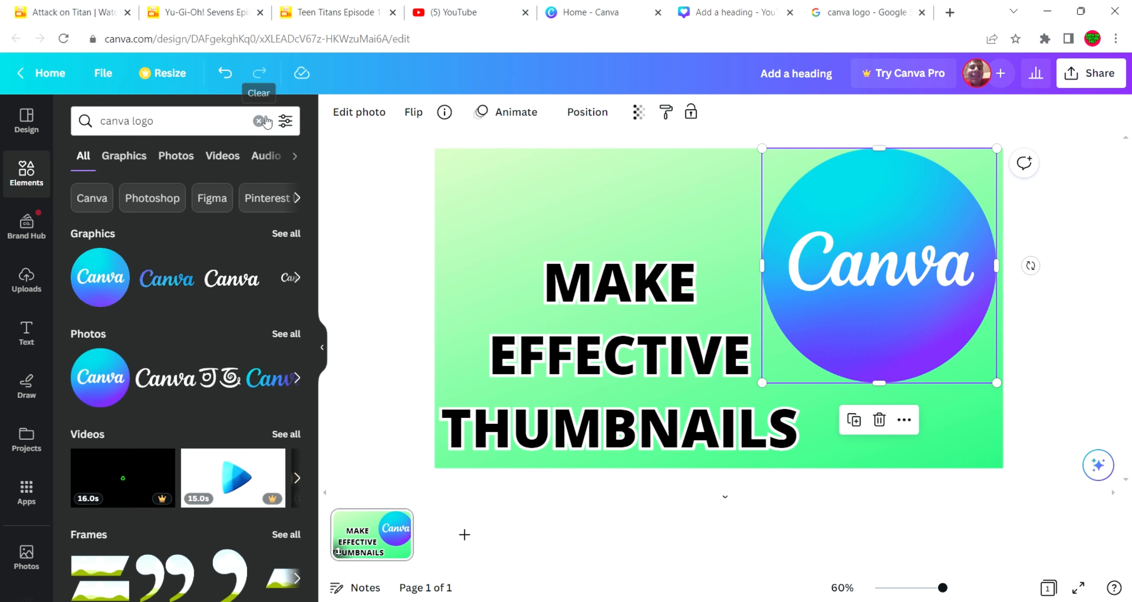
left_click(259, 121)
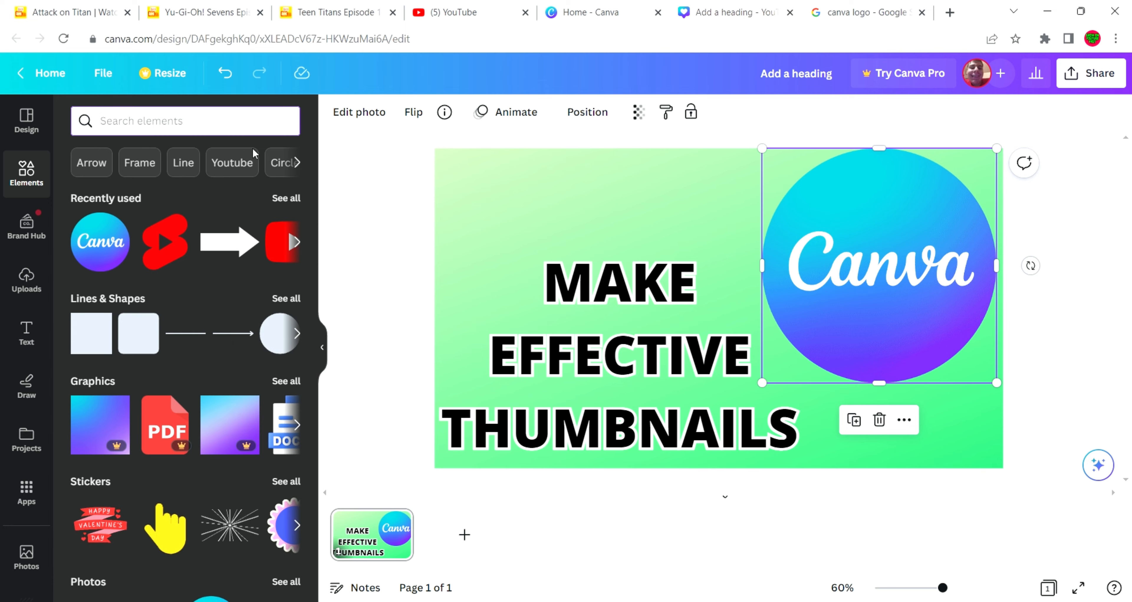
left_click(240, 242)
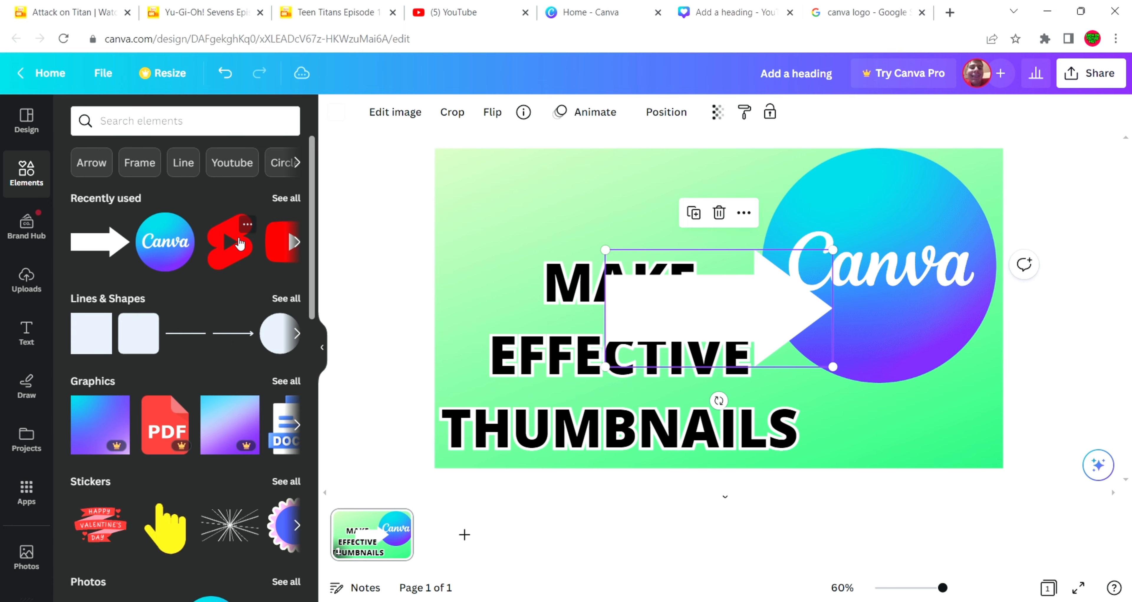
left_click_drag(708, 331, 610, 226)
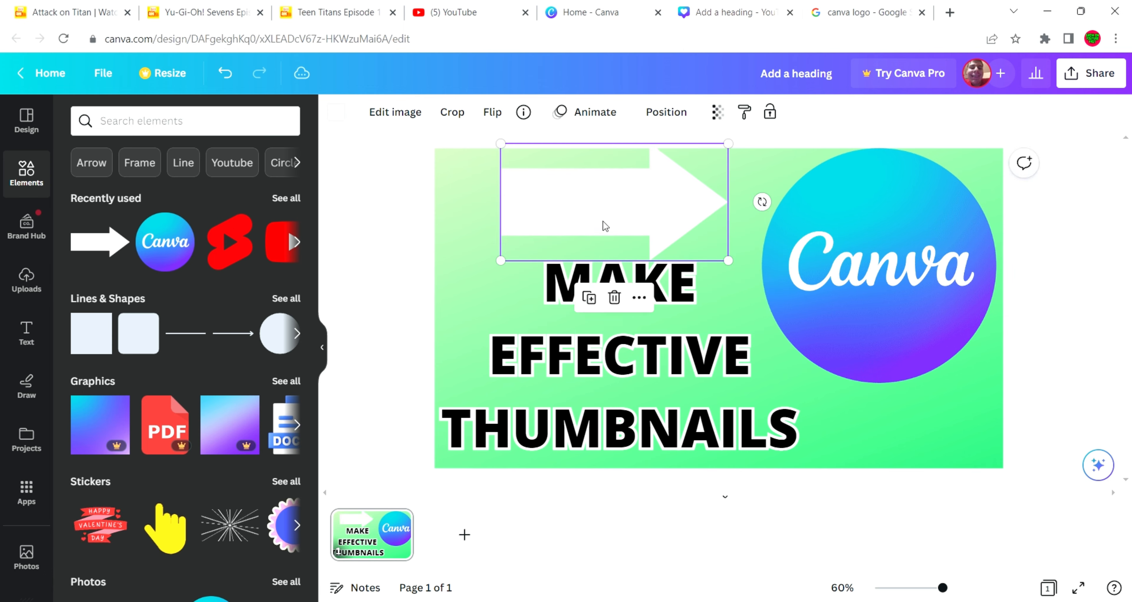
Align the heading to the page's bottom edge and the arrow to its top edge, and nudge the logo to the right edge
left_click_drag(620, 349, 620, 359)
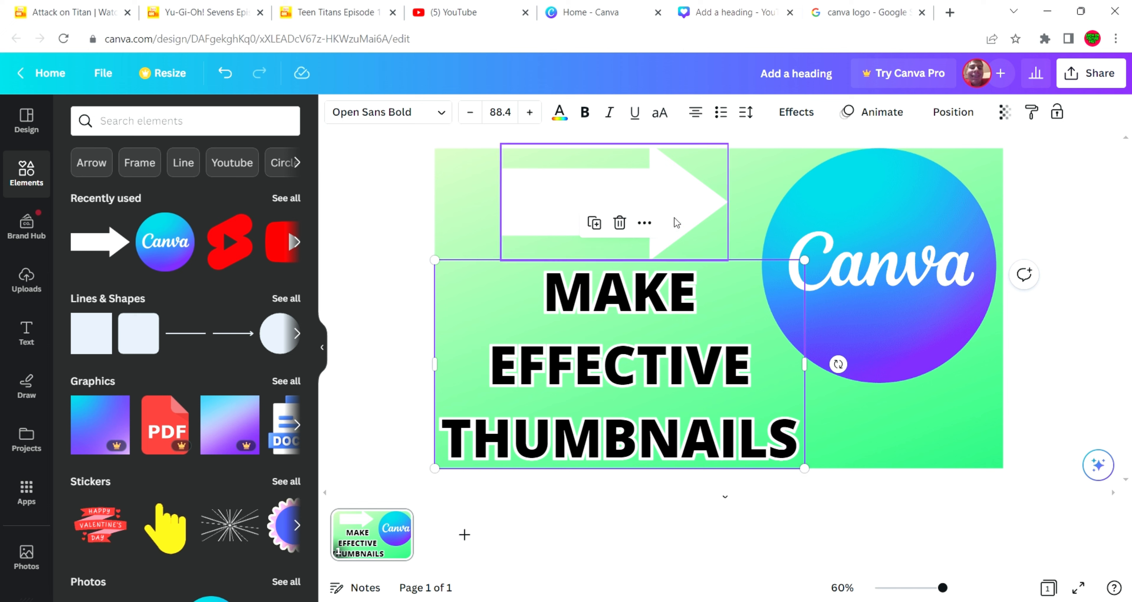
left_click_drag(674, 218, 679, 226)
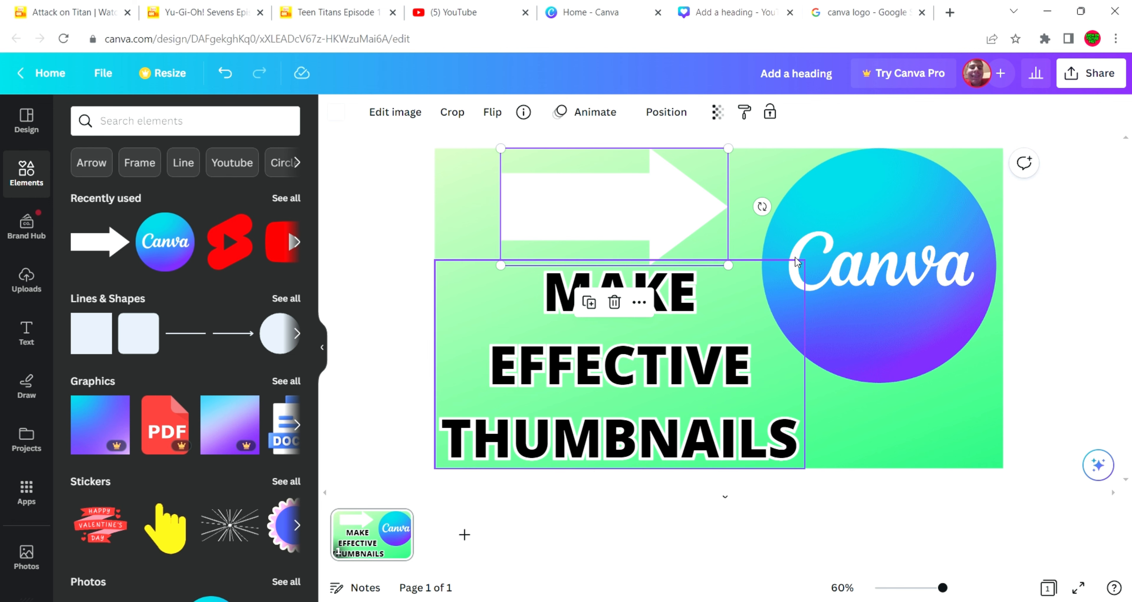
left_click_drag(892, 272, 894, 278)
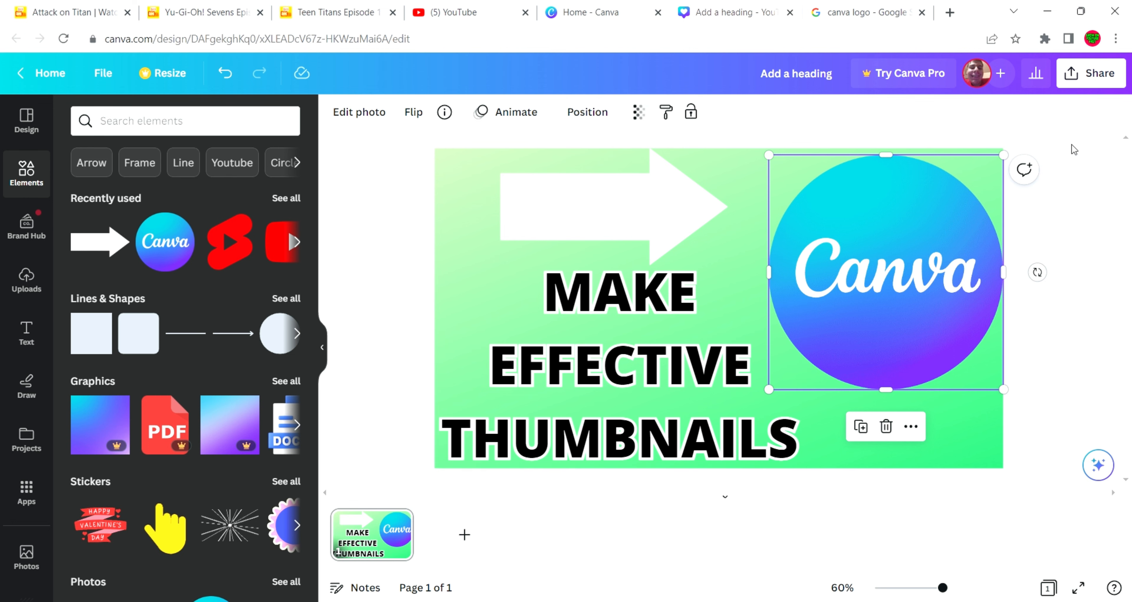
left_click(1100, 160)
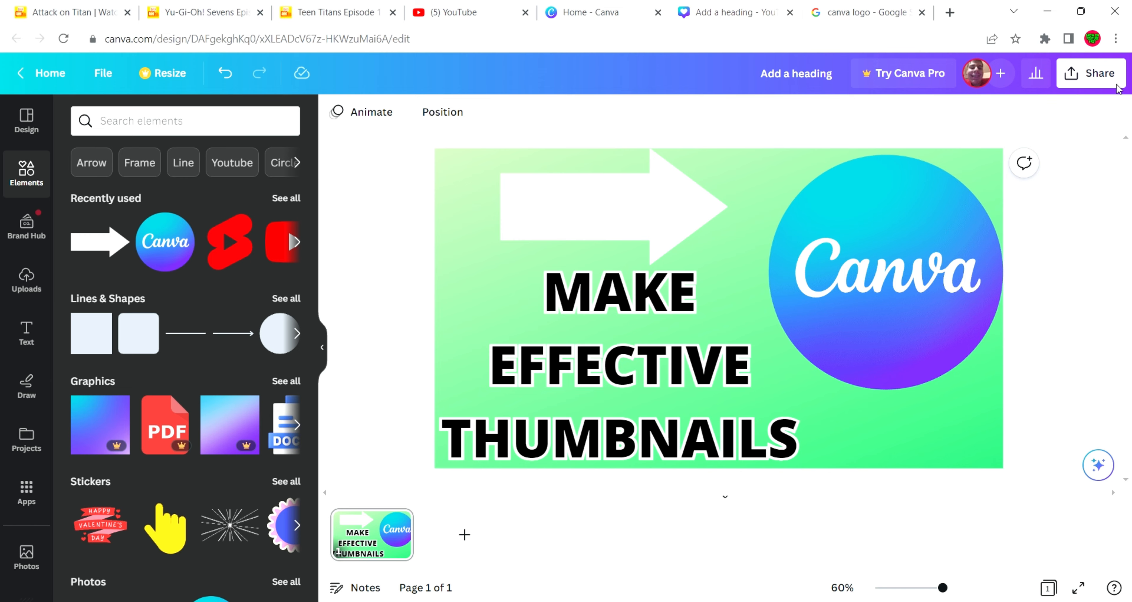
Download the thumbnail as a PNG at 1,280 × 720 px and close the download confirmation
left_click(1121, 76)
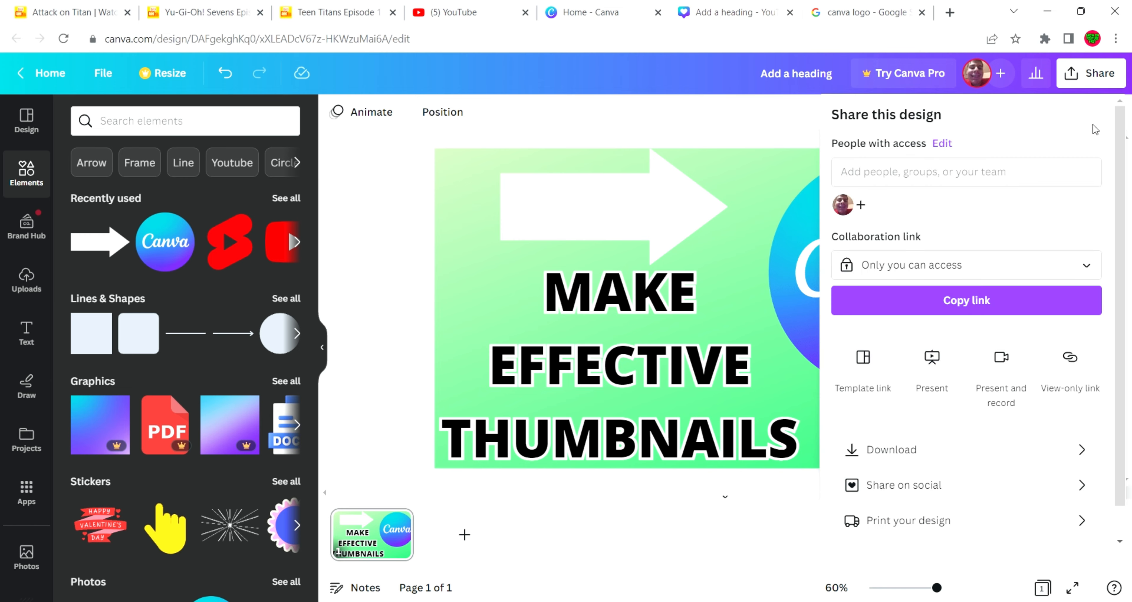
left_click(905, 449)
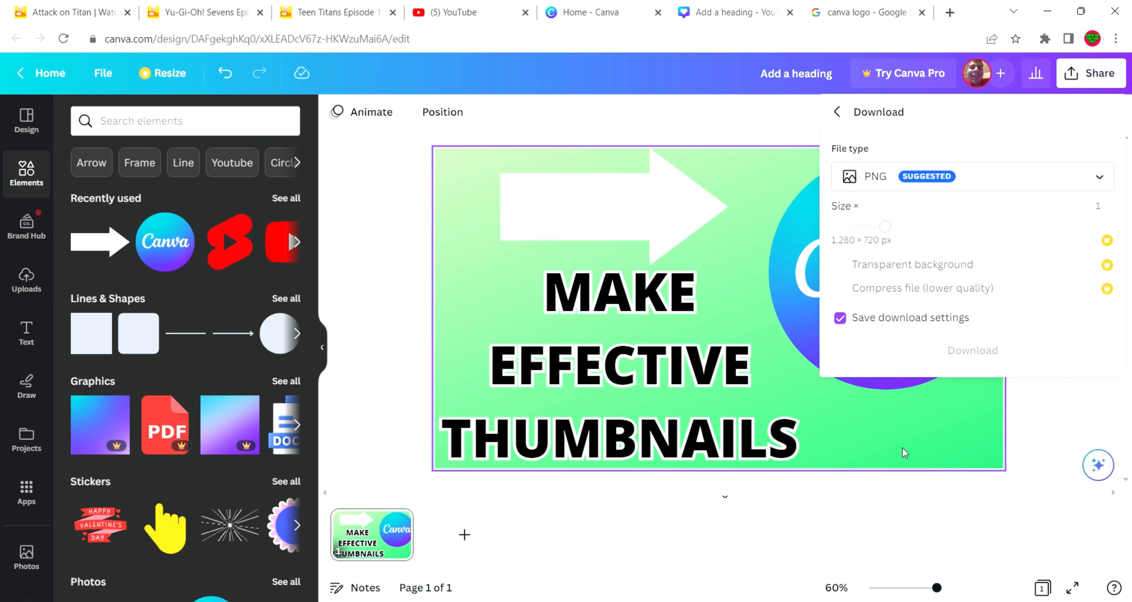
left_click(927, 356)
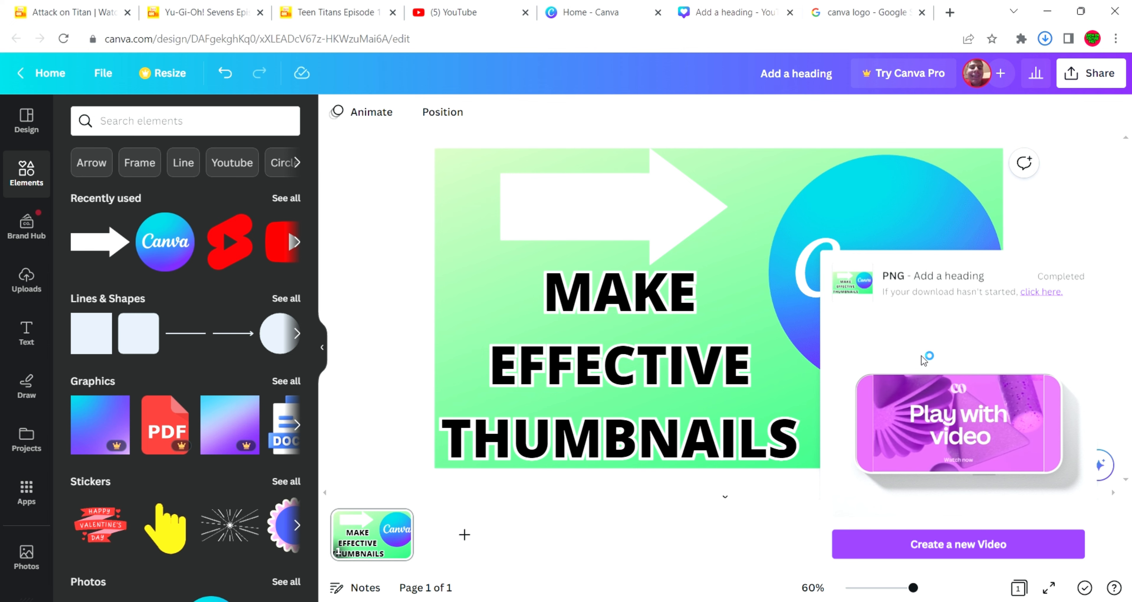
left_click(1093, 197)
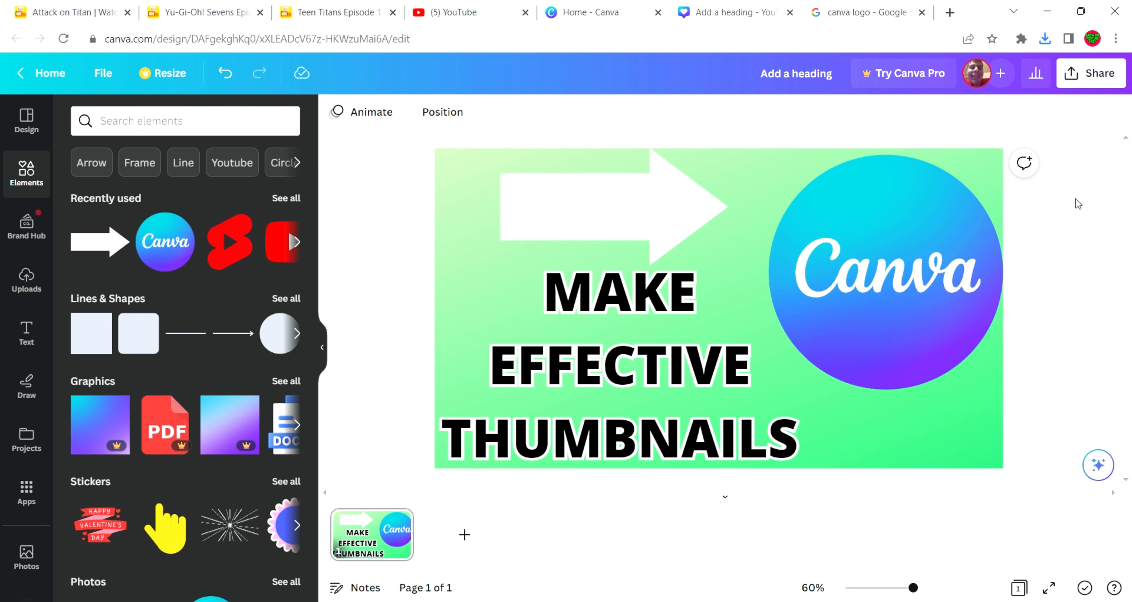
Delete the "MAKE EFFECTIVE THUMBNAILS" heading from the page
left_click(878, 285)
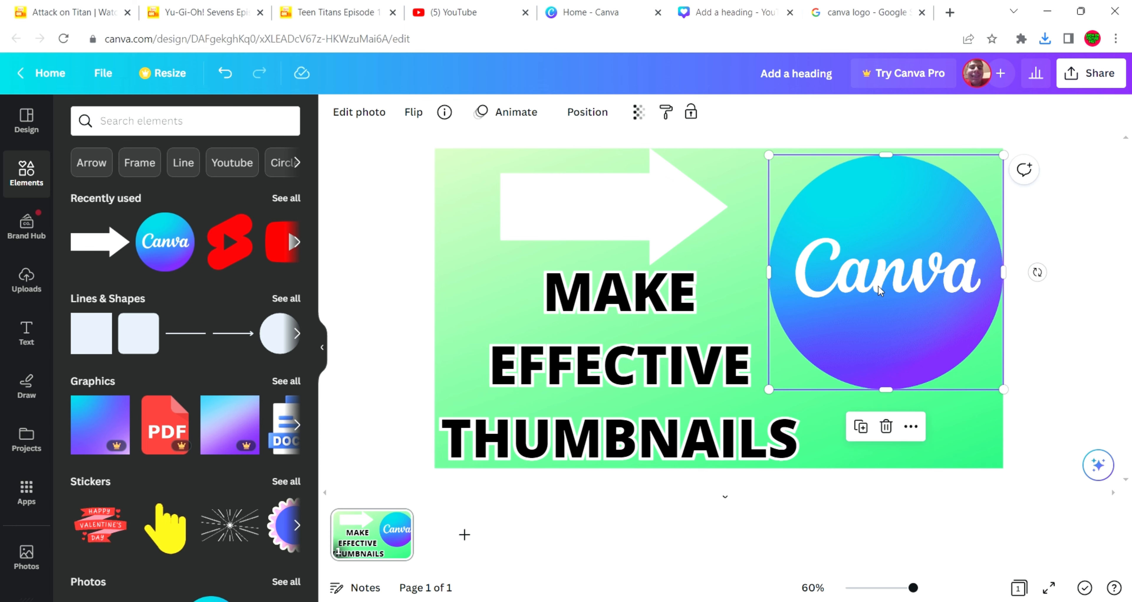
left_click(681, 358)
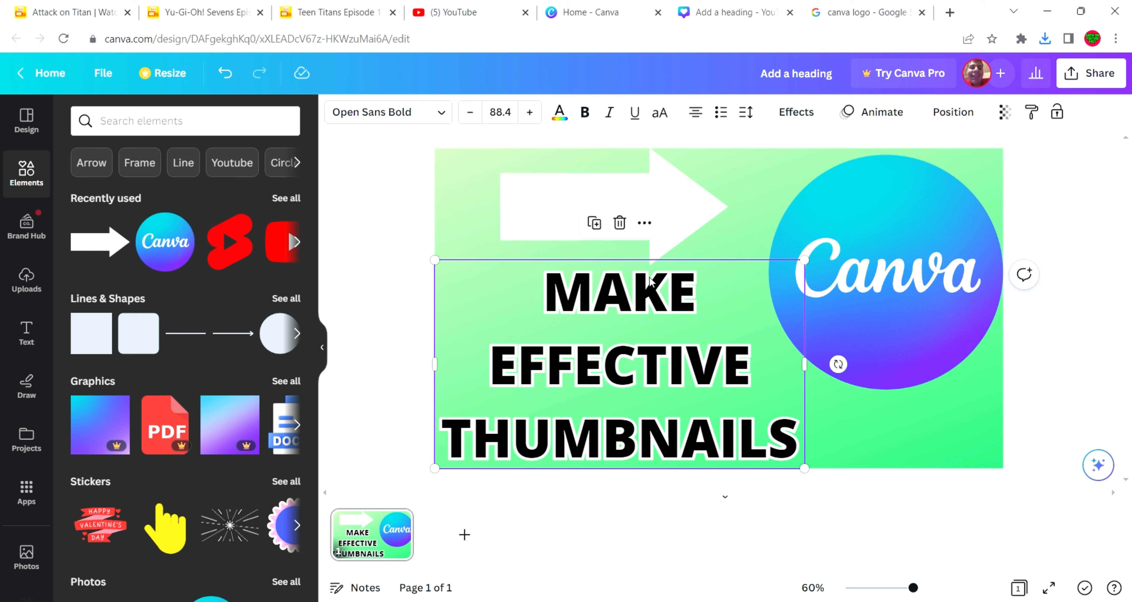
left_click(620, 223)
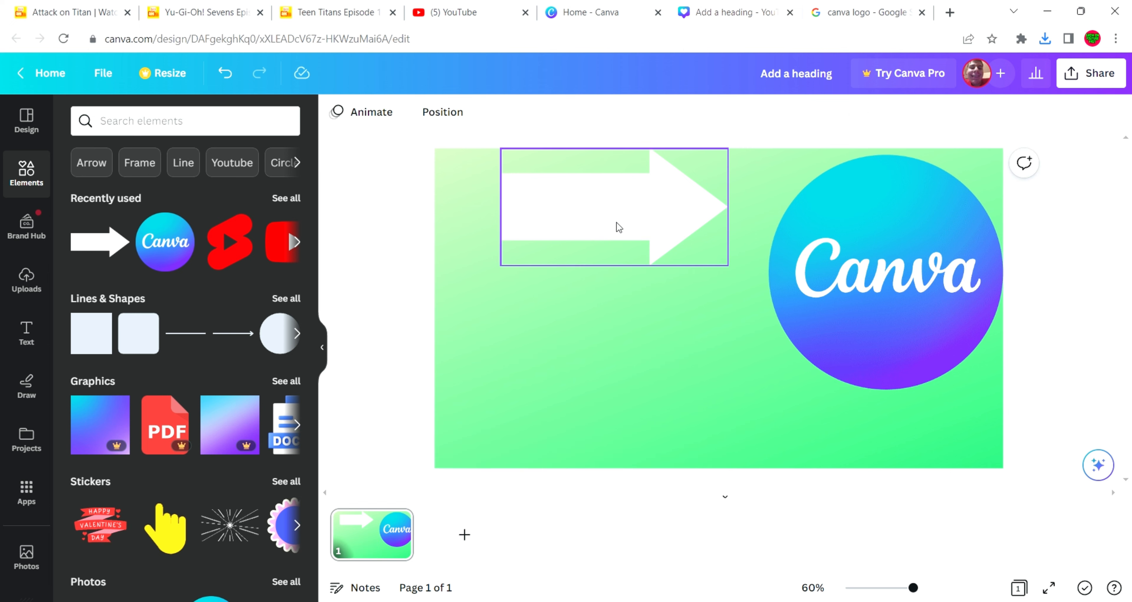
Delete the white arrow graphic from the page
left_click(620, 227)
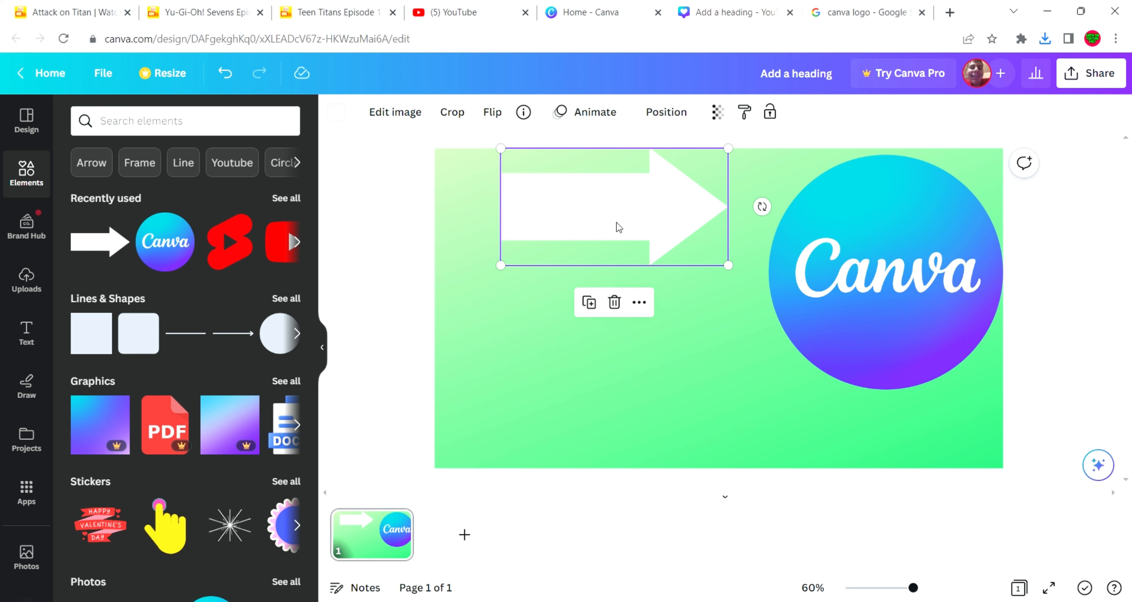
left_click(614, 302)
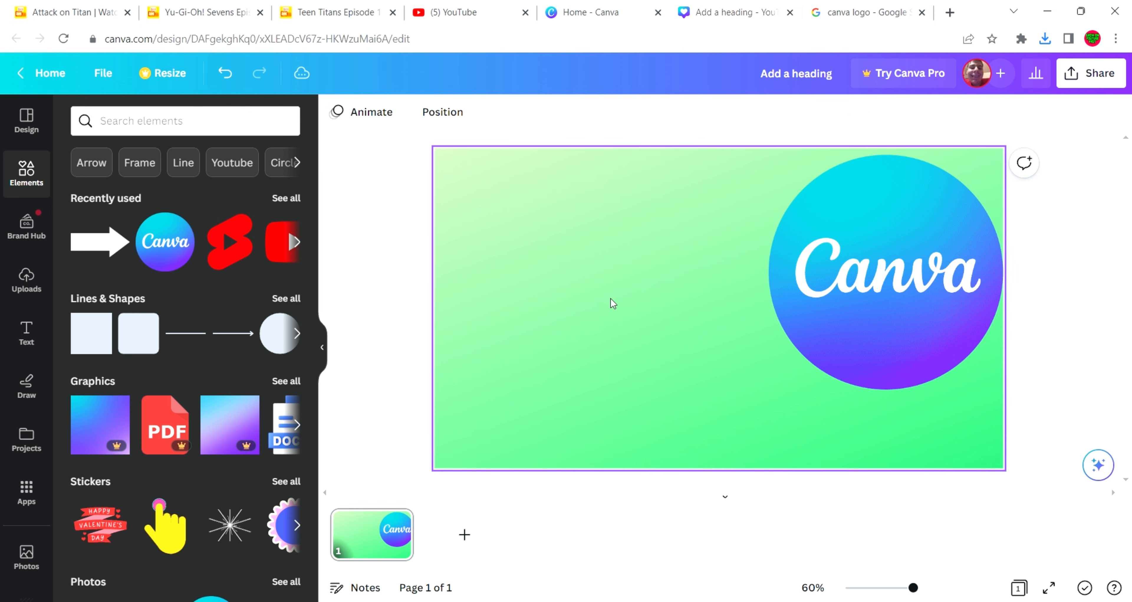
Search the elements for "laptop" and add the first laptop graphic, with a pink body and light blue screen, to the page
left_click(227, 134)
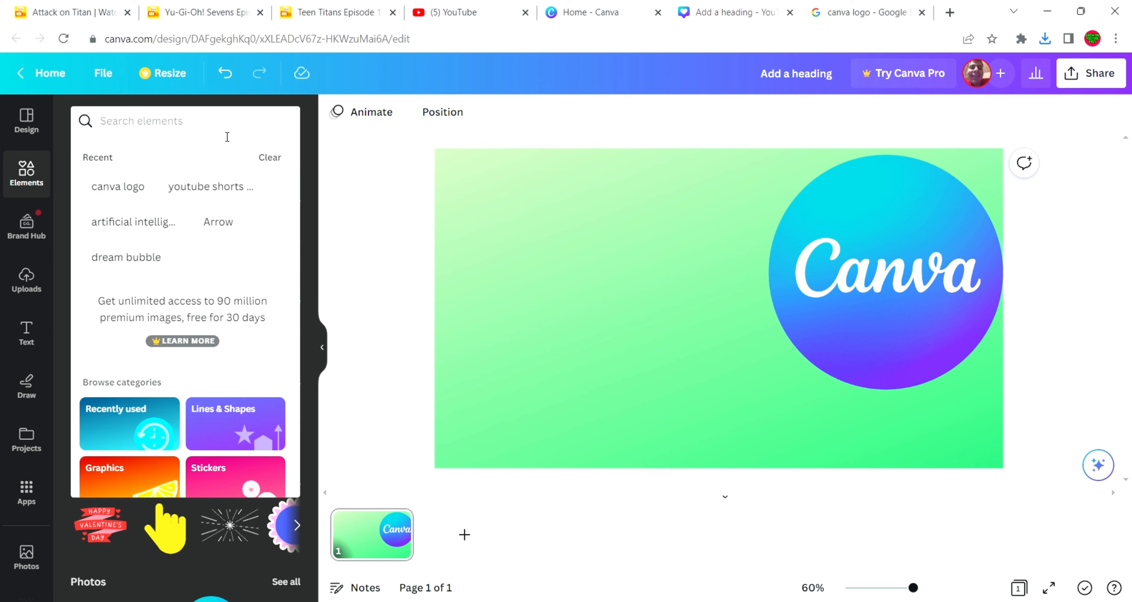
type("lap")
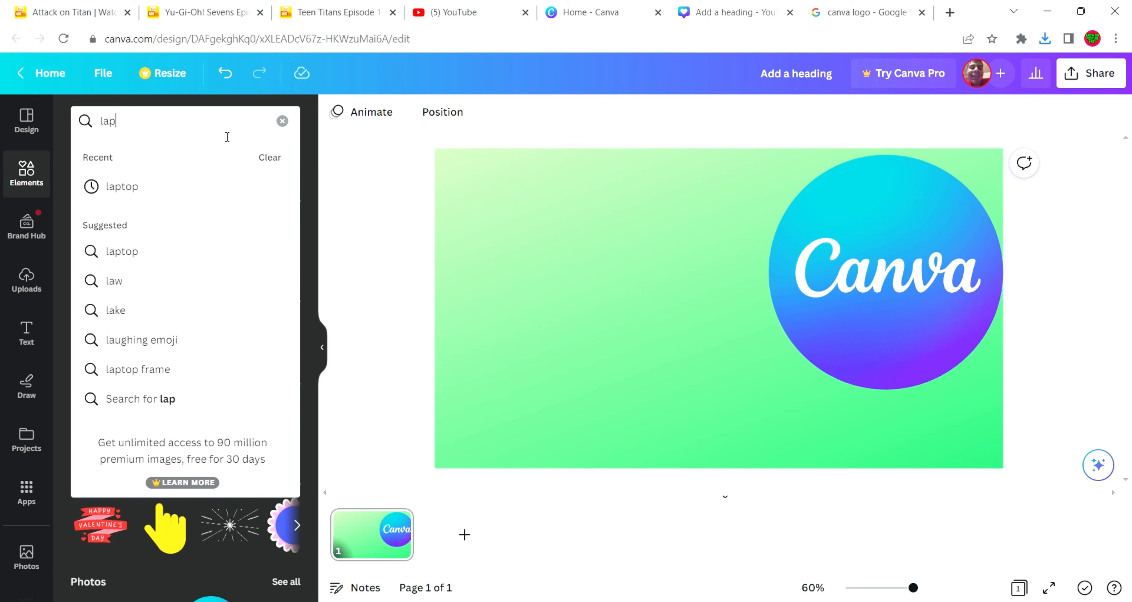
type("top")
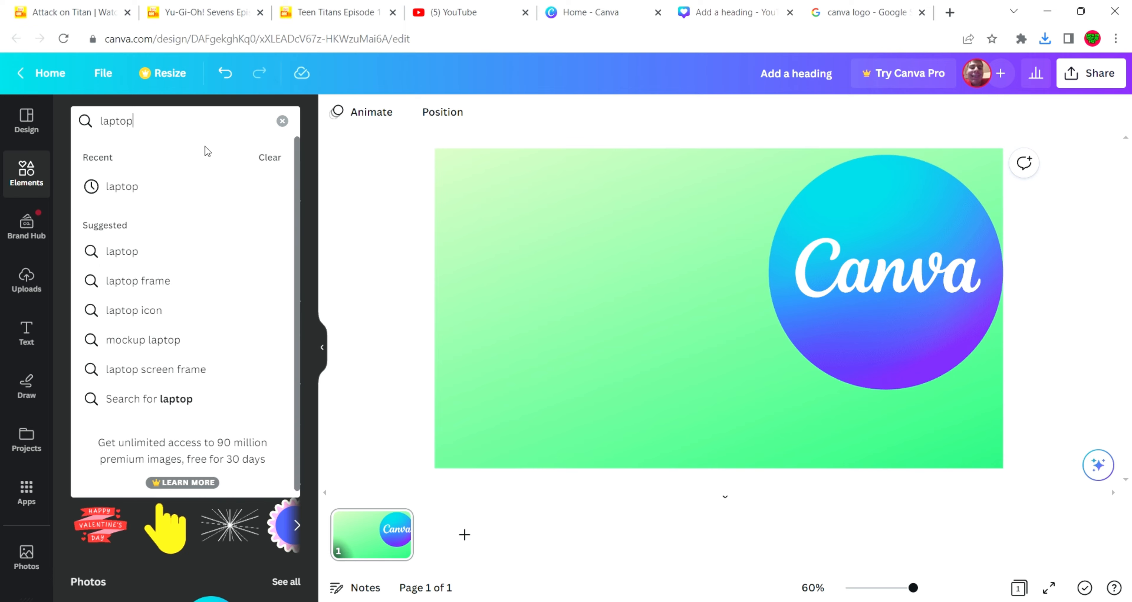
left_click(176, 188)
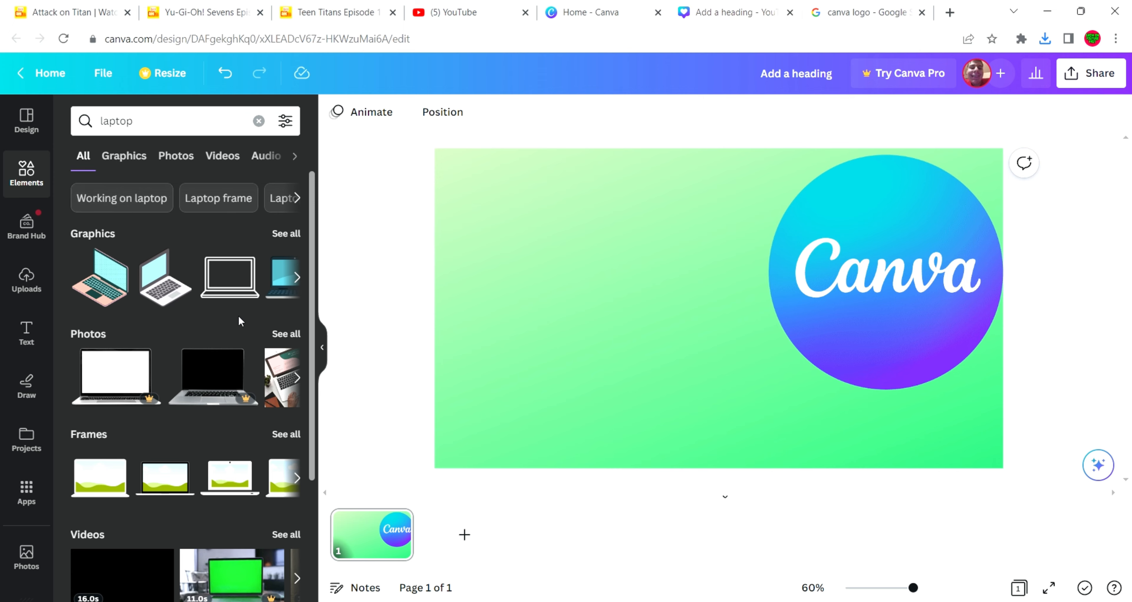
left_click(286, 233)
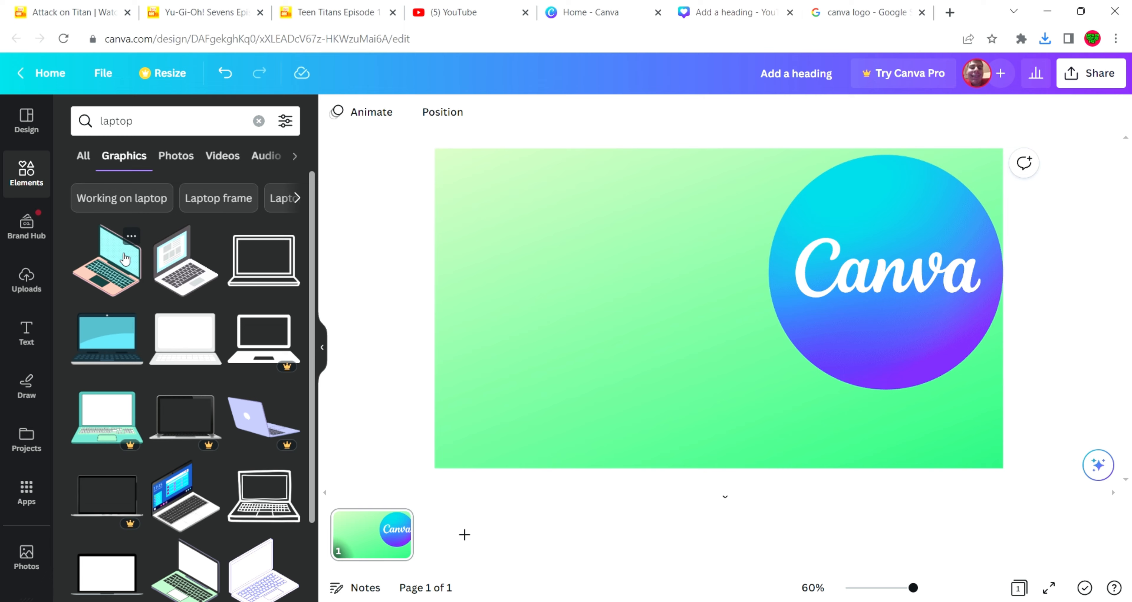
left_click(124, 261)
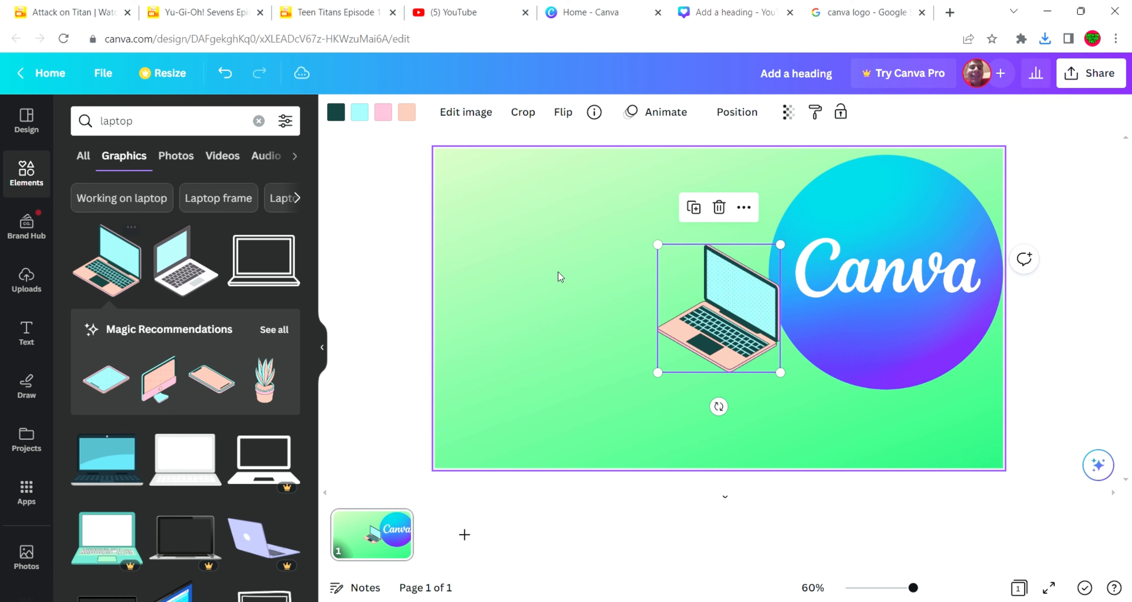
Enlarge the laptop graphic to nearly the logo's size and place it against the page's left edge
left_click_drag(737, 288, 528, 313)
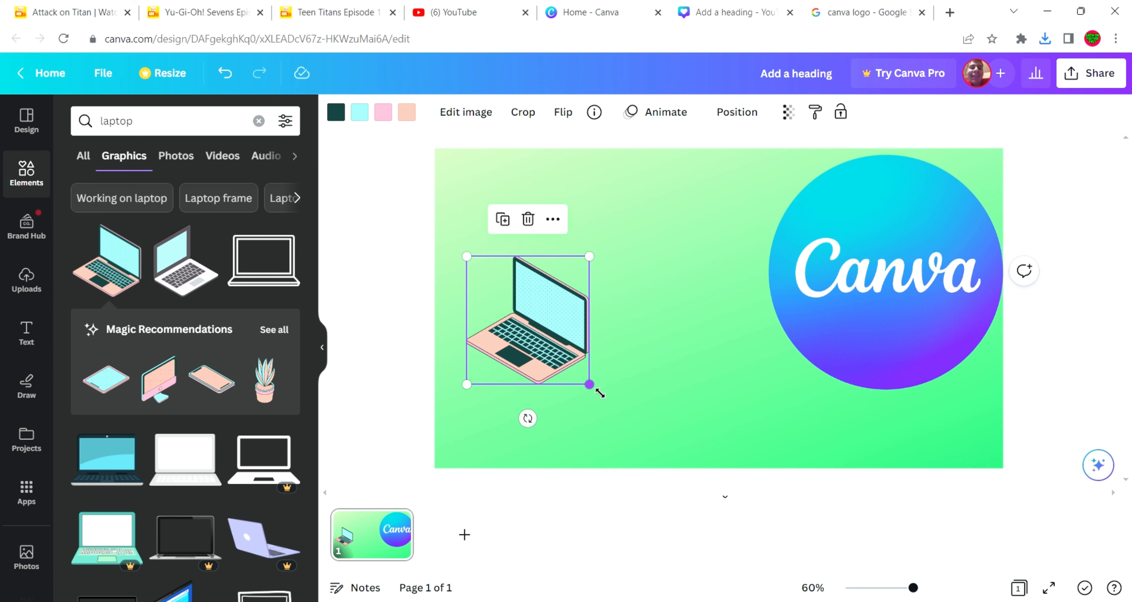
left_click_drag(590, 385, 671, 468)
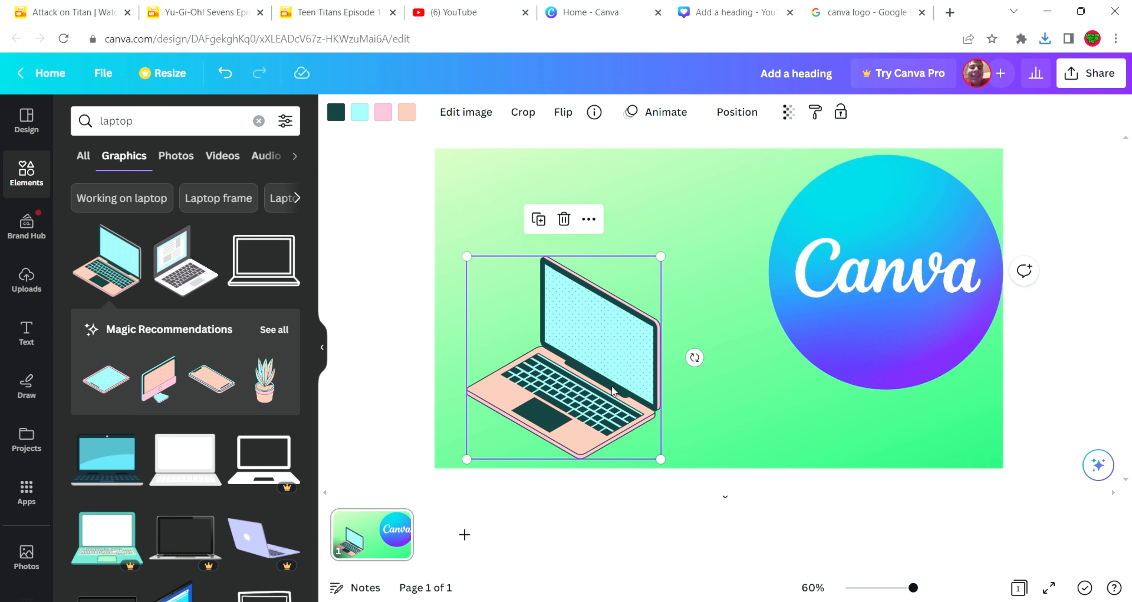
left_click_drag(618, 391, 604, 356)
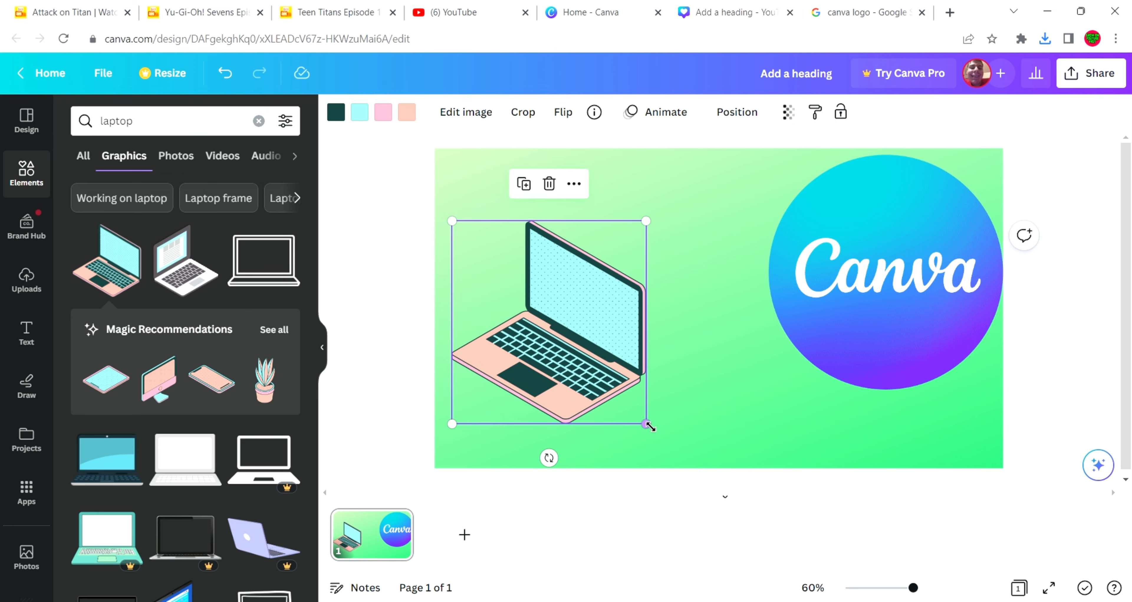
left_click_drag(648, 423, 682, 463)
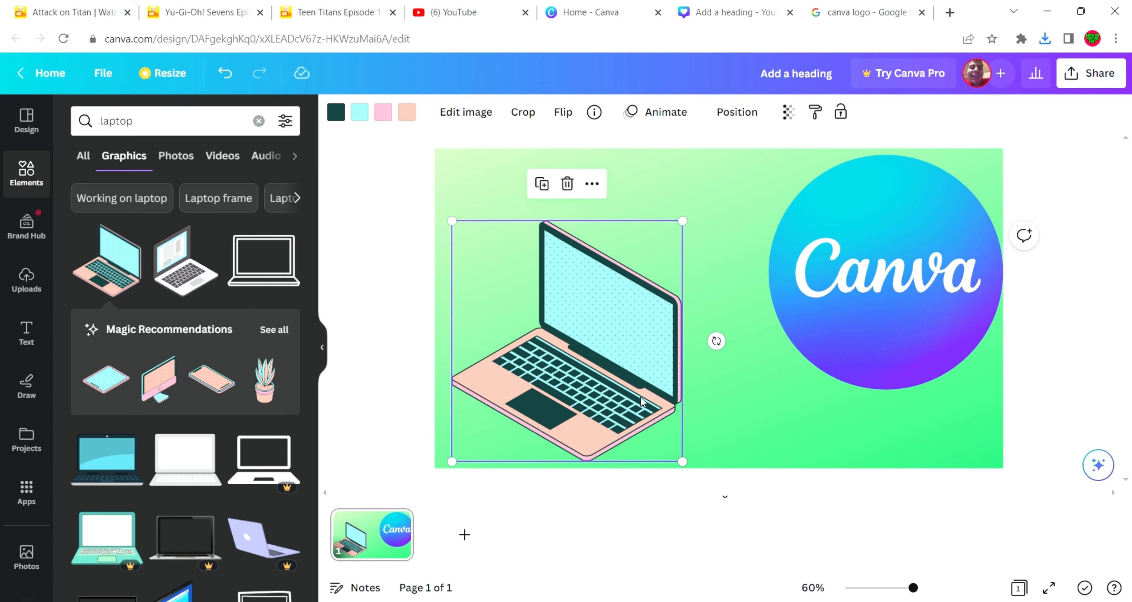
mouse_move(646, 403)
left_mouse_down()
mouse_move(634, 356)
mouse_move(630, 400)
left_mouse_up()
Lower the Canva logo towards the bottom of the page and align the laptop to the page's bottom edge
left_click_drag(809, 316, 809, 379)
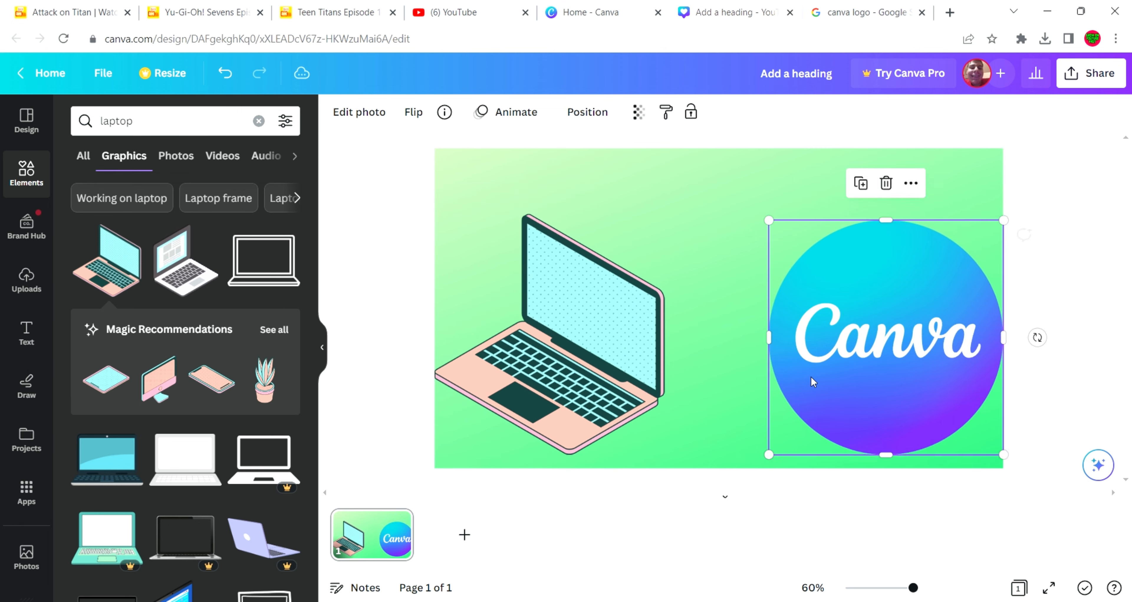
left_click(650, 355)
left_click_drag(651, 356, 650, 370)
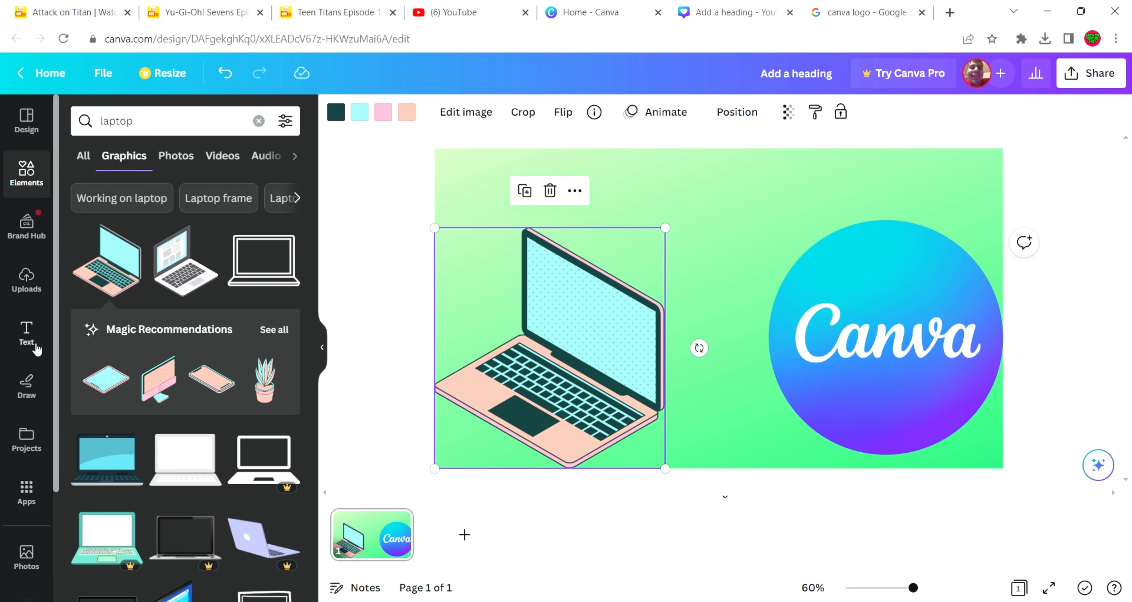
Add a default heading text and position it above the laptop and the Canva logo
left_click(35, 344)
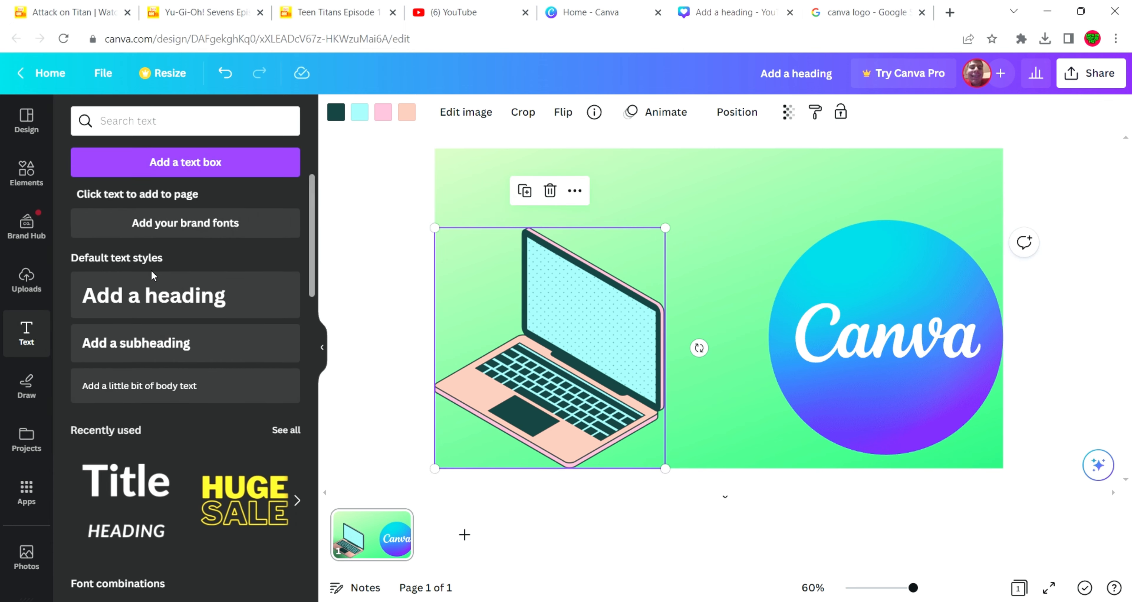
left_click(157, 294)
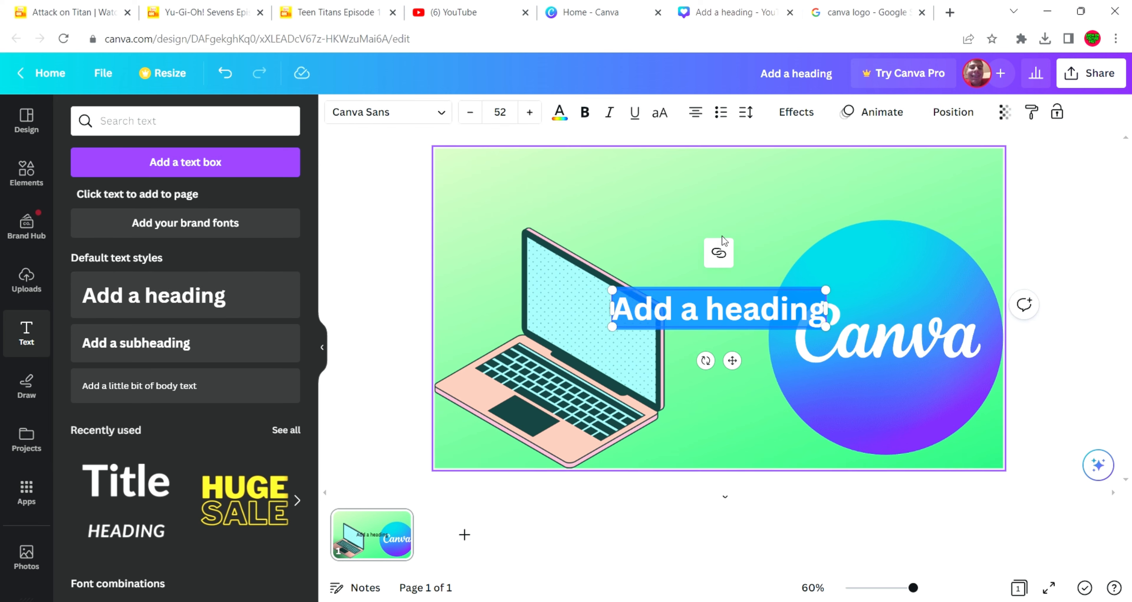
left_click_drag(723, 315, 780, 210)
left_click(774, 195)
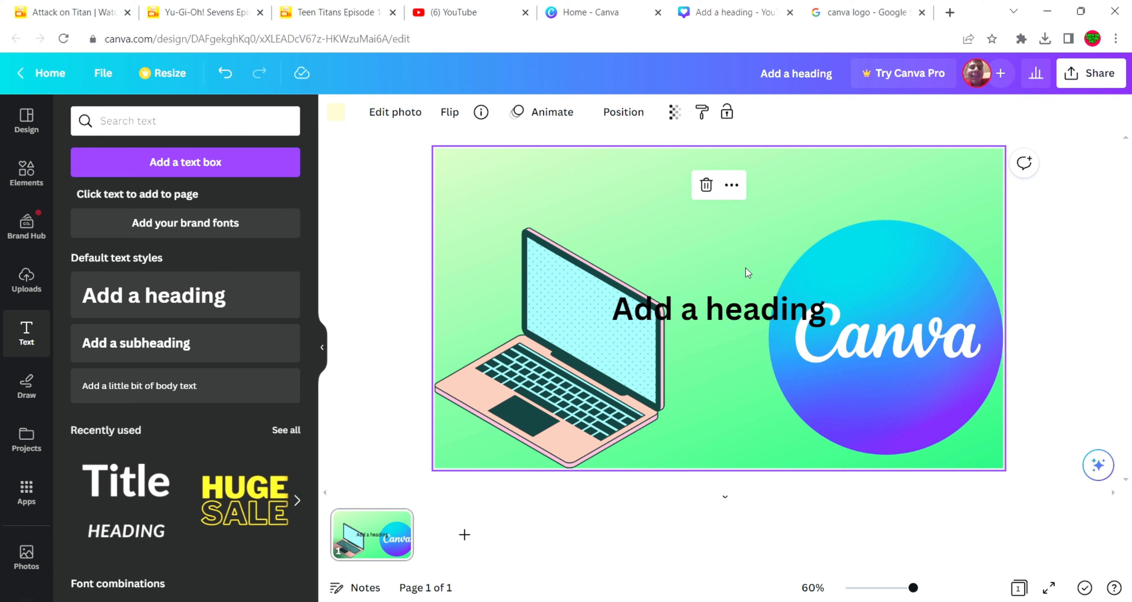
left_click_drag(744, 299, 731, 209)
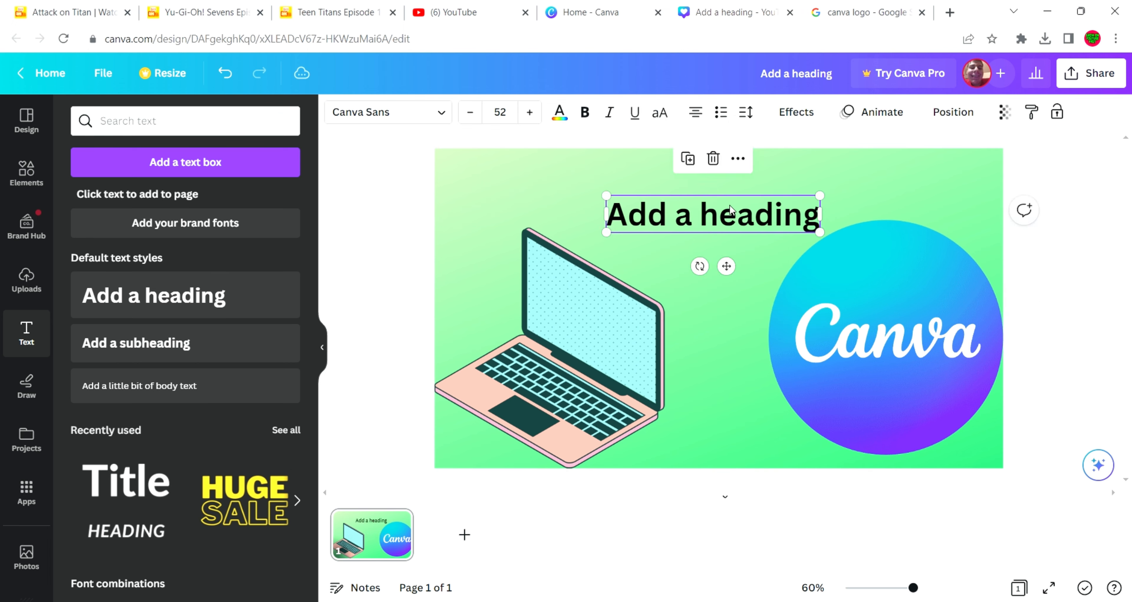
Replace the heading's placeholder text with "make effective thumbnails"
double_click(745, 215)
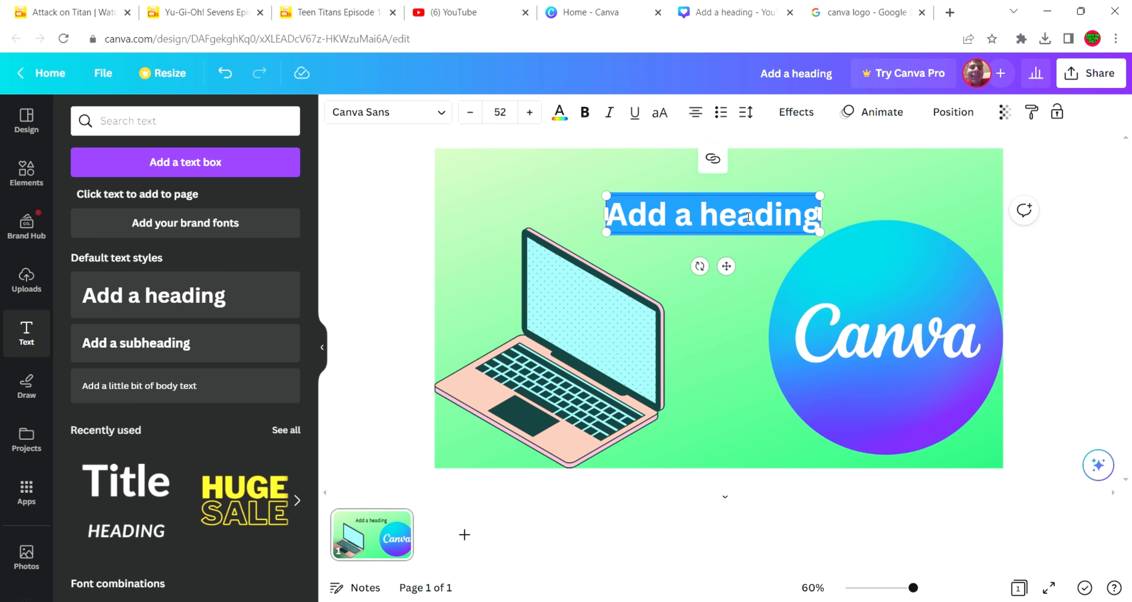
key("BackSpace")
type("m")
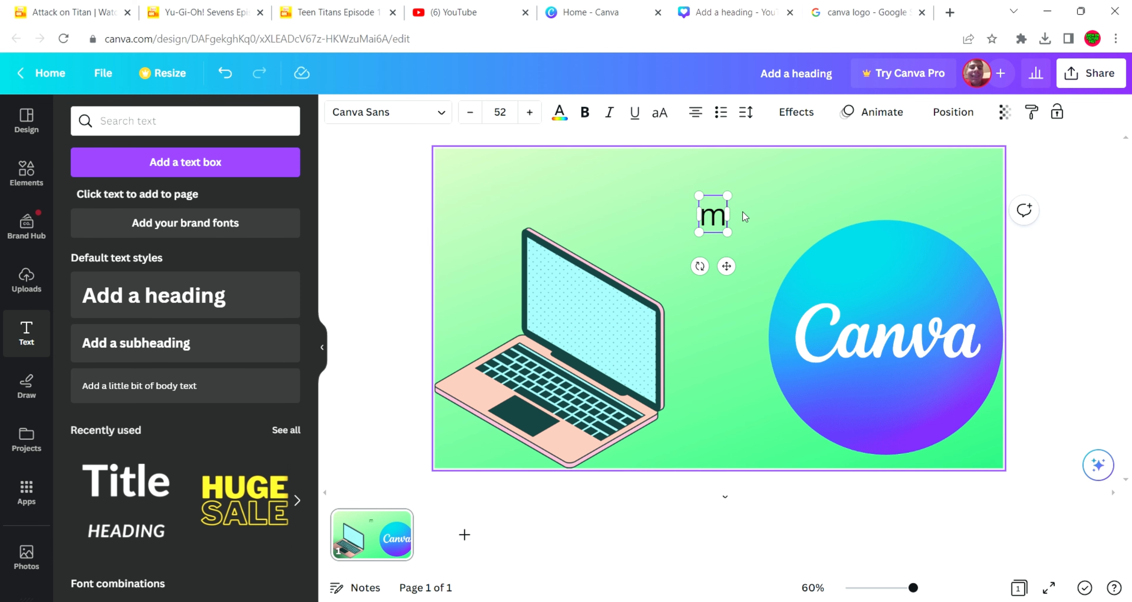
type("ake")
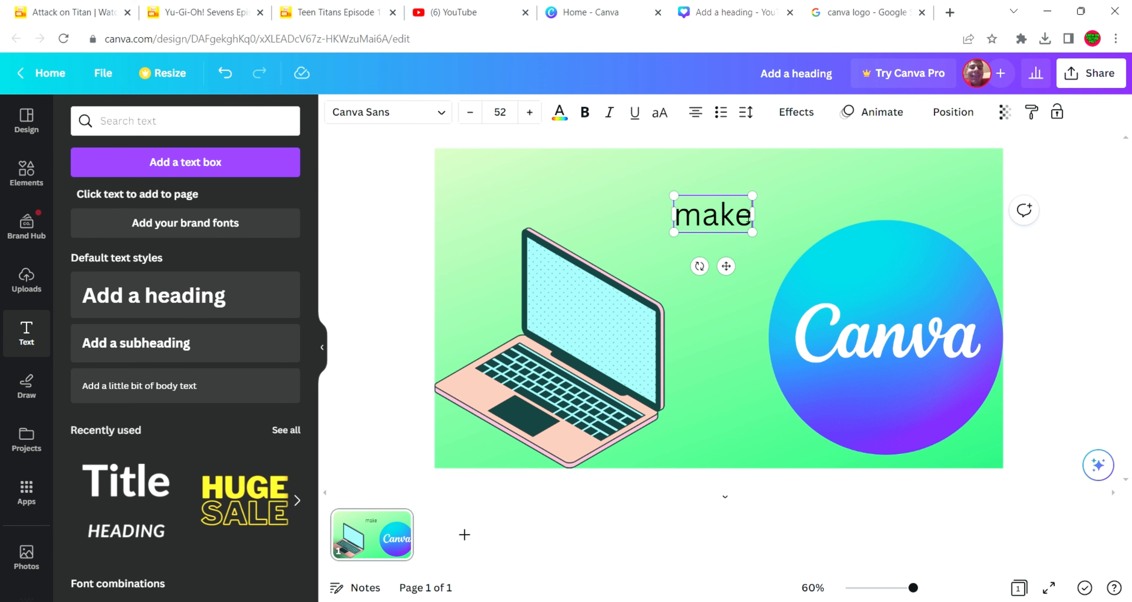
type(" effe")
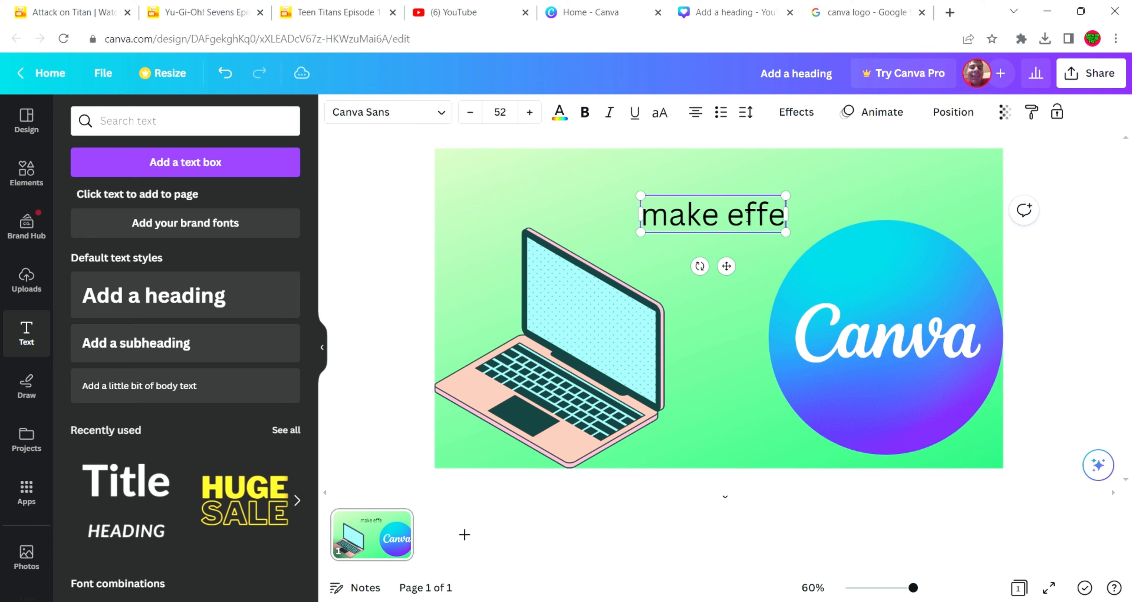
type("ctive")
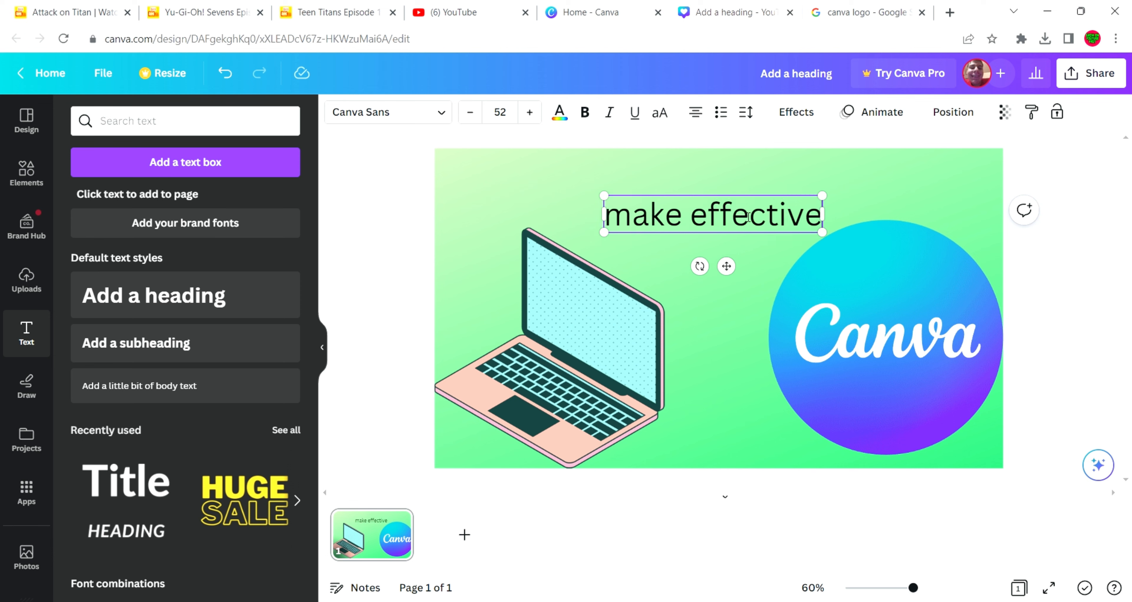
type(" t")
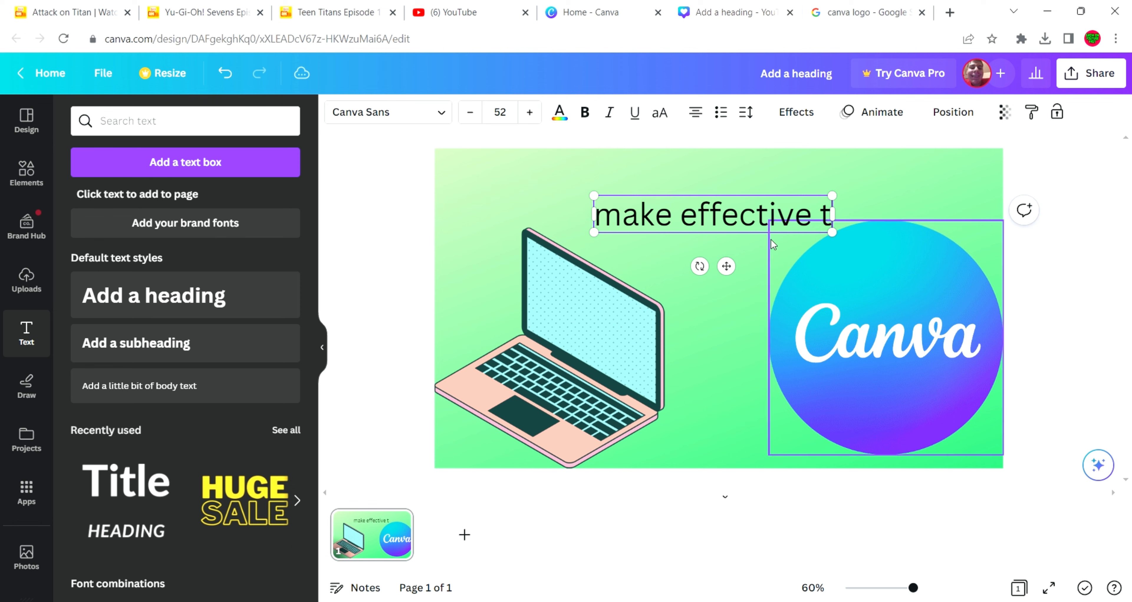
type("humbnails")
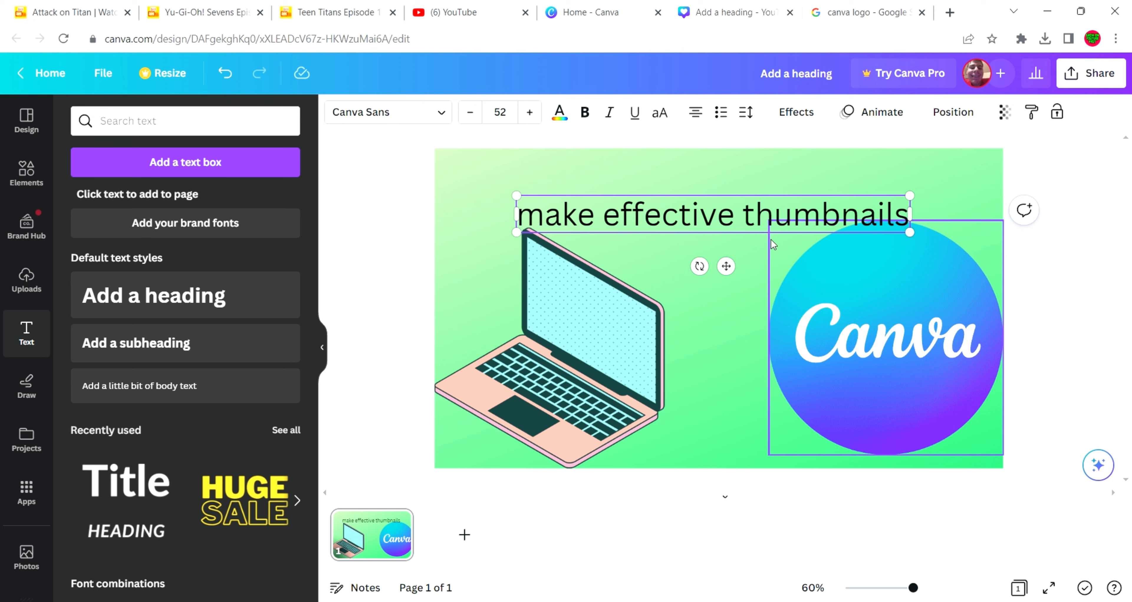
left_click(747, 247)
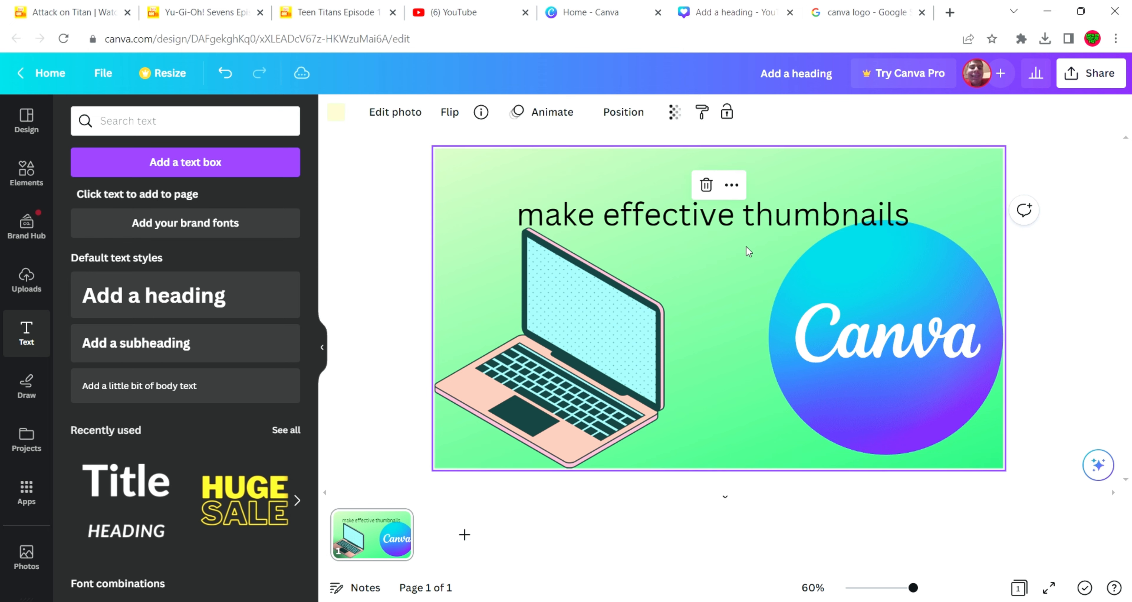
Format the heading in the Open Sans Bold font with bold style and all uppercase letters
left_click(746, 229)
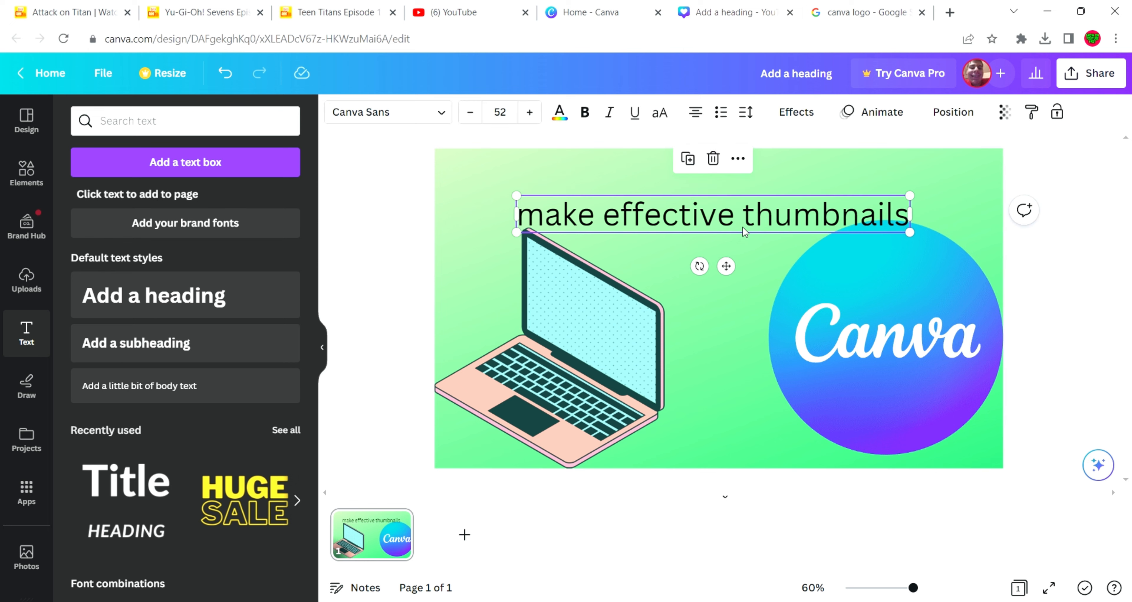
left_click(417, 122)
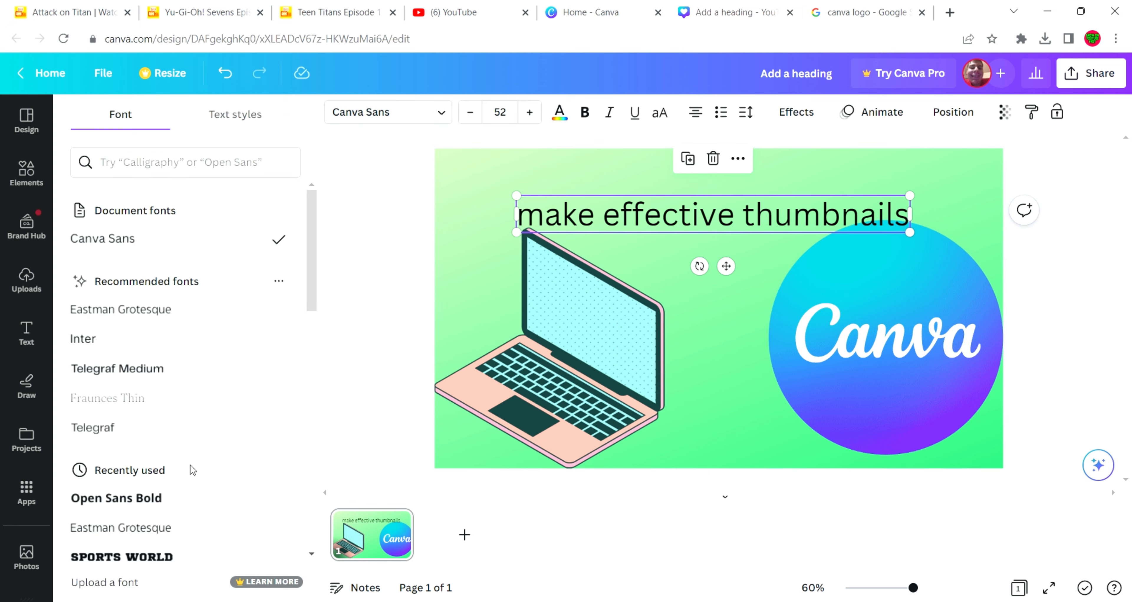
left_click(161, 498)
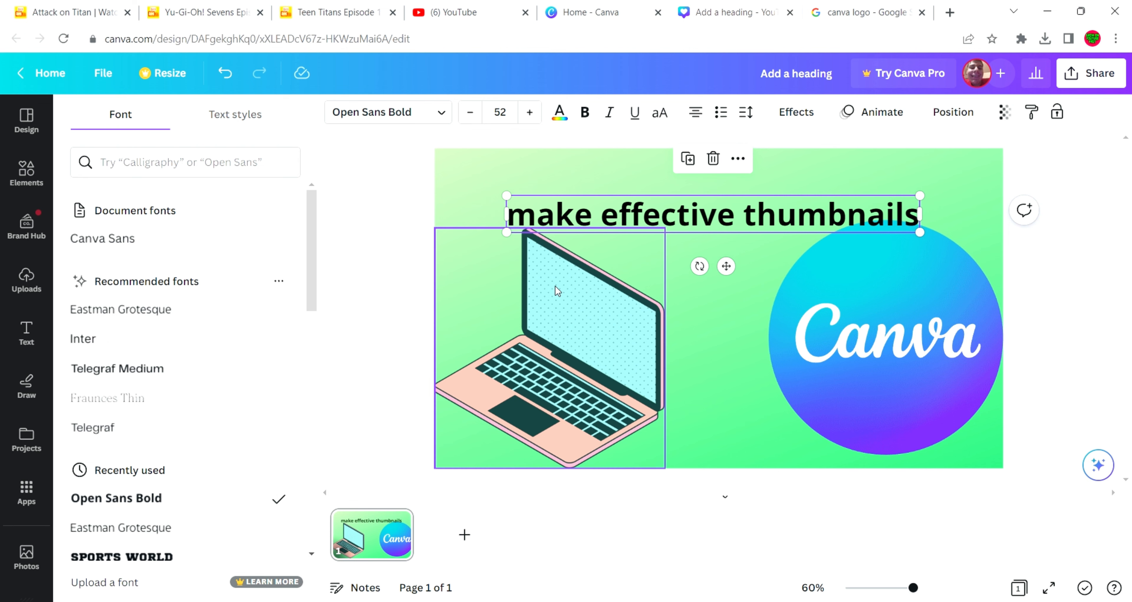
left_click(591, 121)
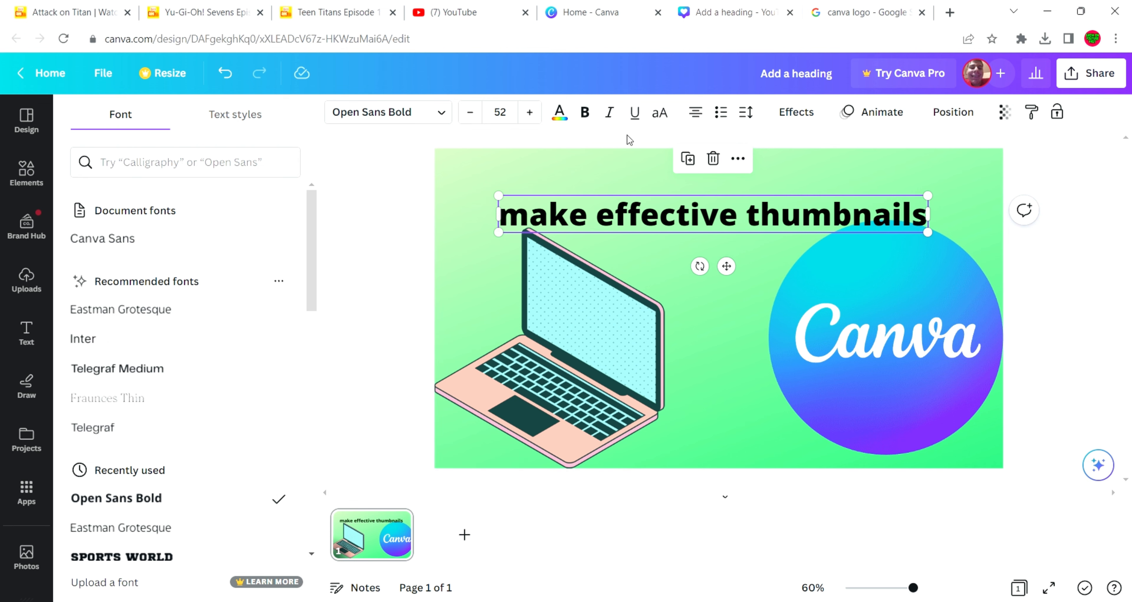
left_click(675, 113)
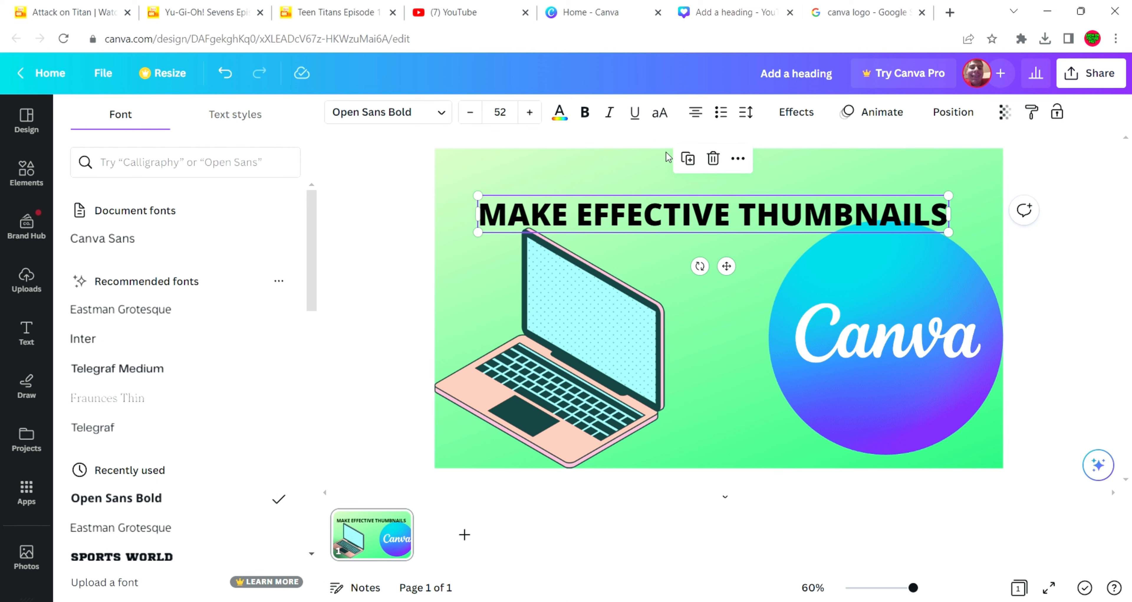
Apply the Outline text effect to the heading with a white outline at thickness 78
left_click(806, 110)
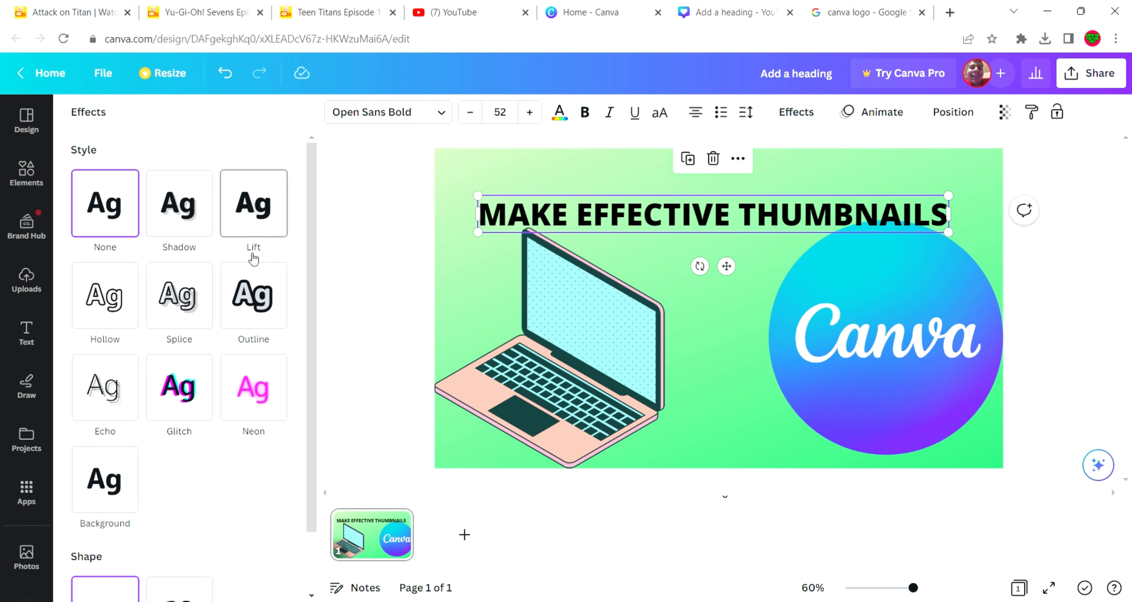
left_click(249, 301)
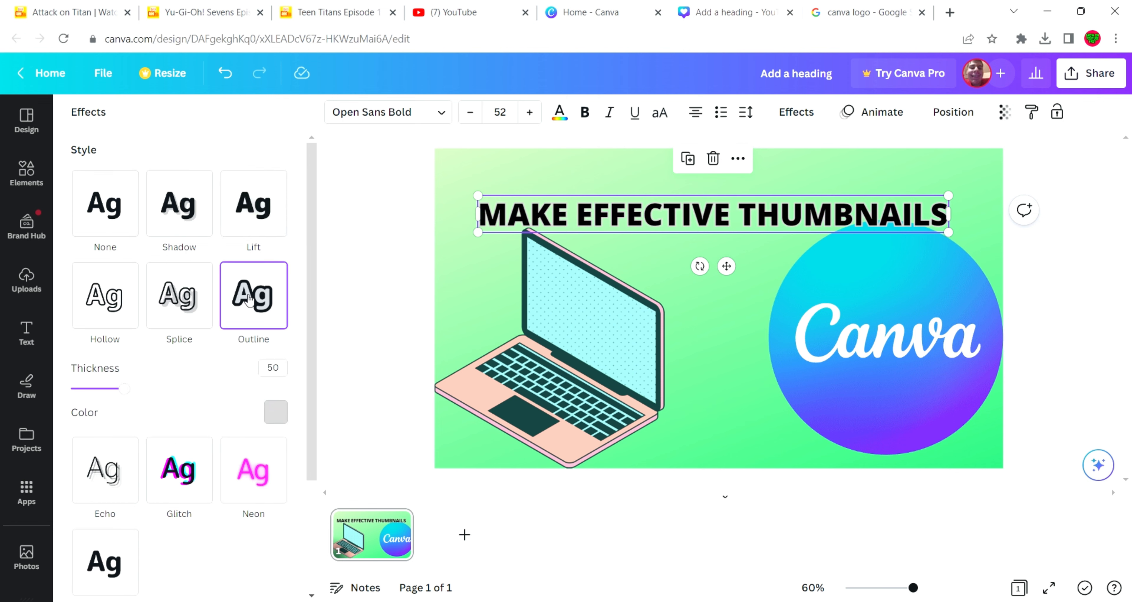
left_click(280, 414)
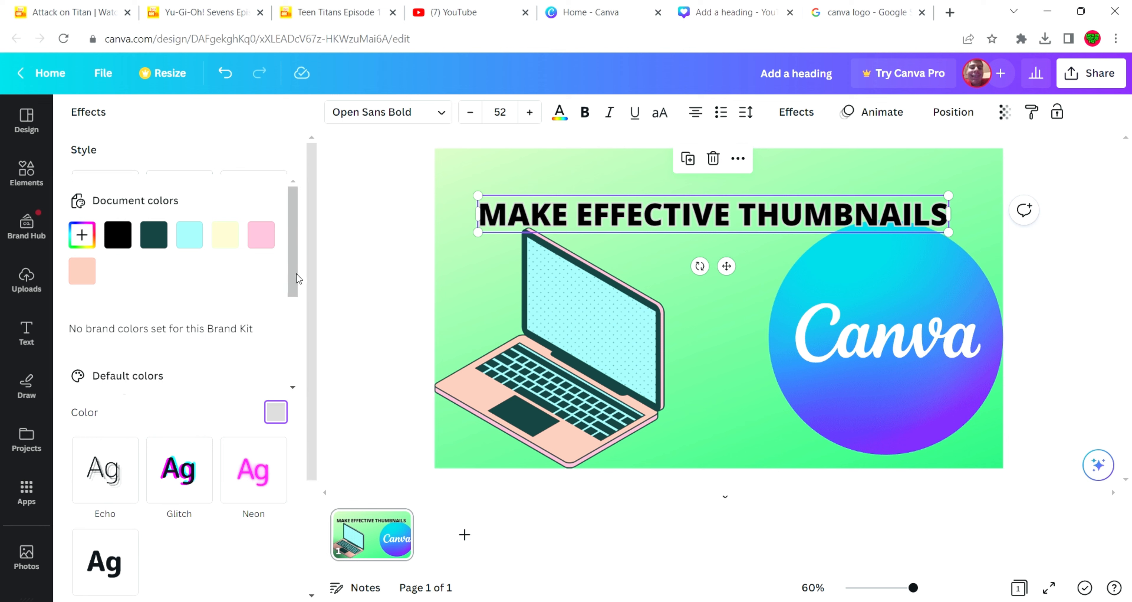
scroll(296, 288, "down", 2)
left_click(260, 350)
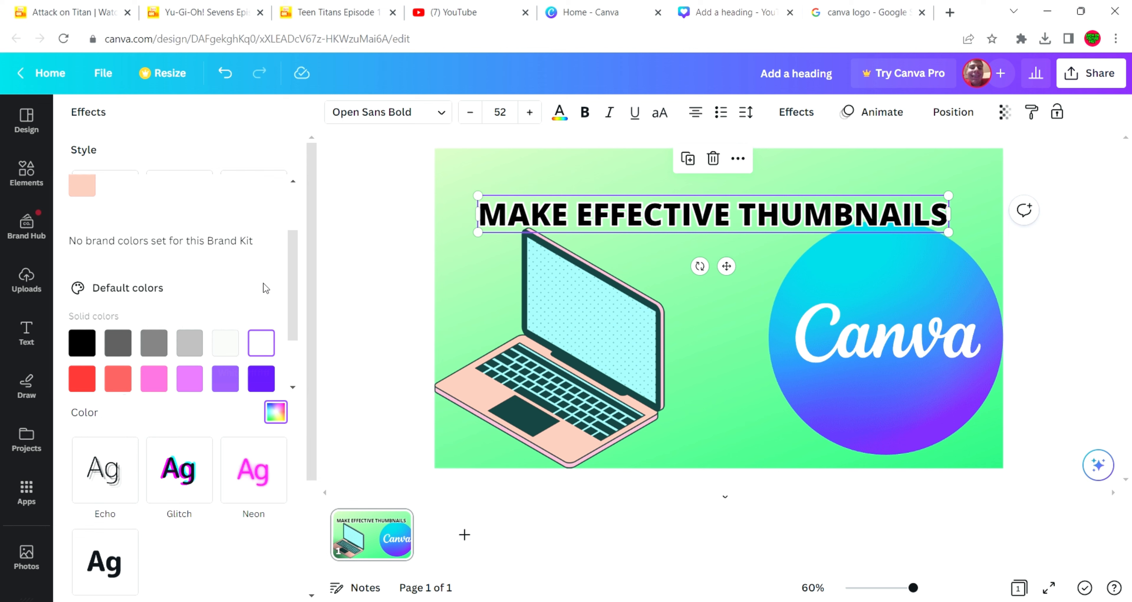
left_click(248, 147)
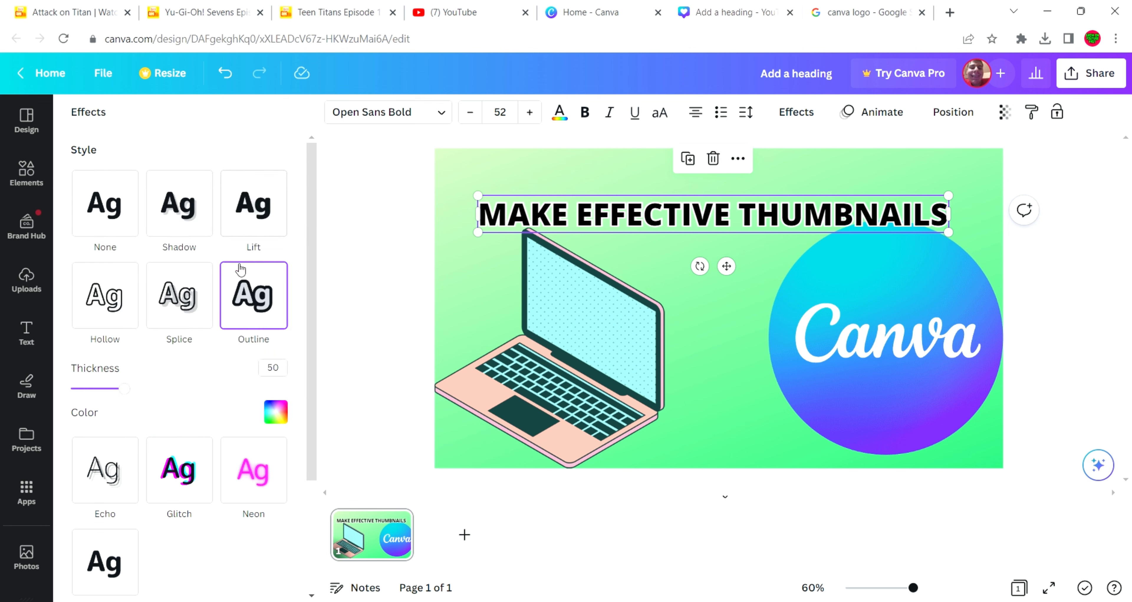
left_click_drag(131, 392, 154, 389)
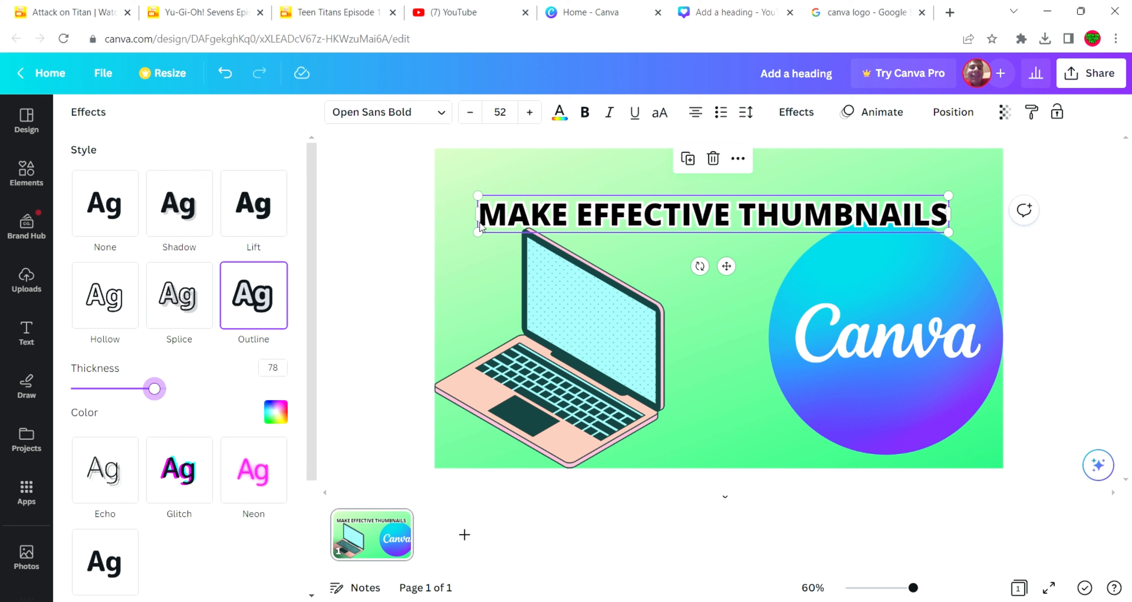
Move the heading near the page's top edge and enlarge it to font size 61.4 so it spans the page width
left_click_drag(498, 217, 452, 212)
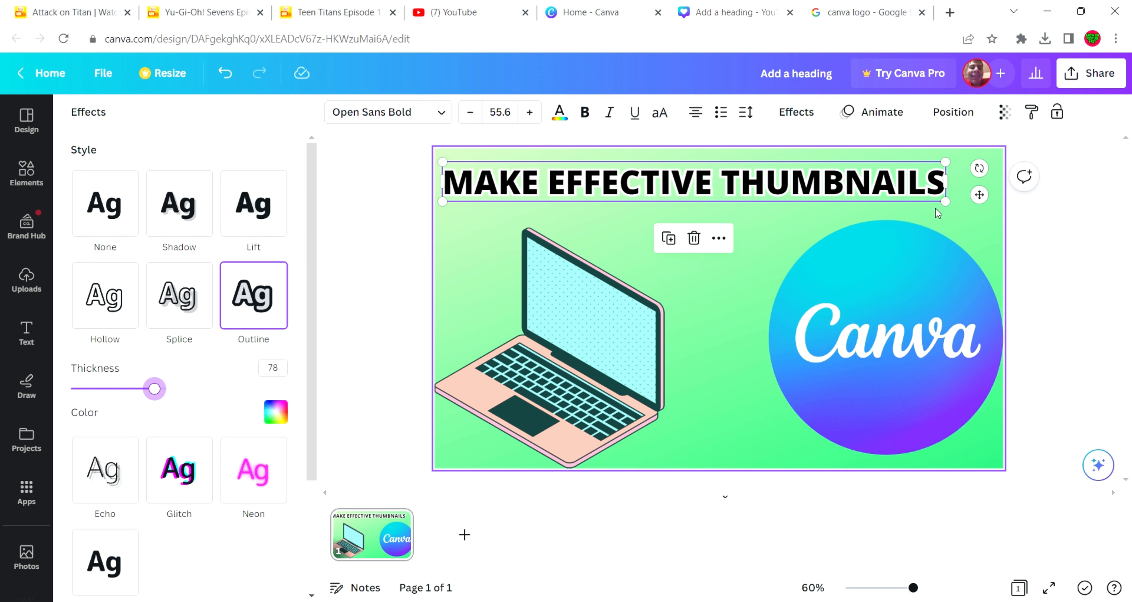
left_click_drag(949, 207, 998, 233)
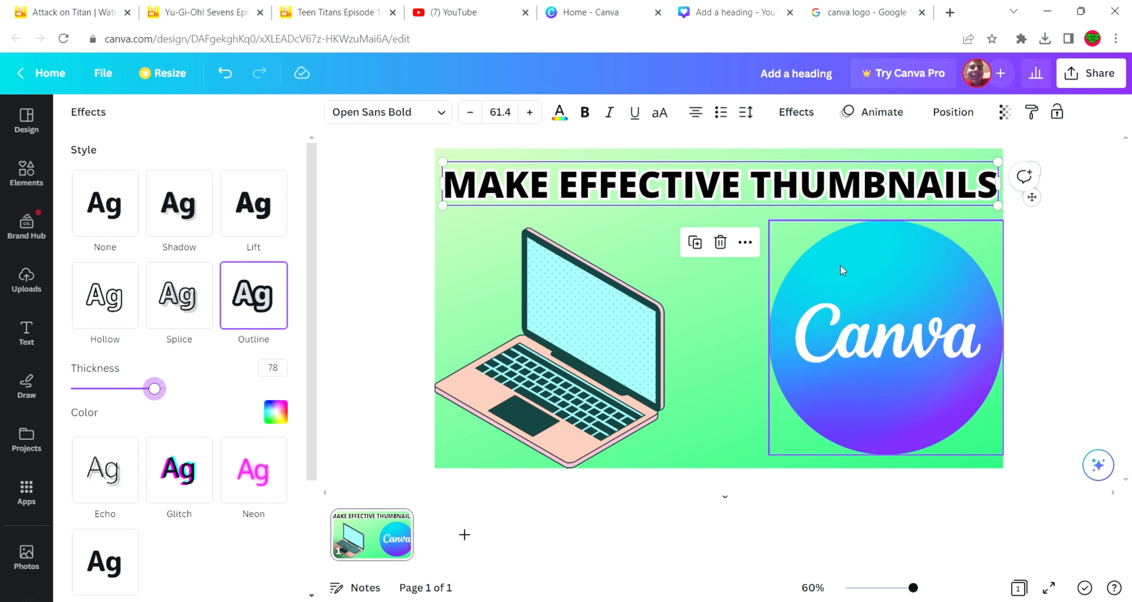
left_click(722, 318)
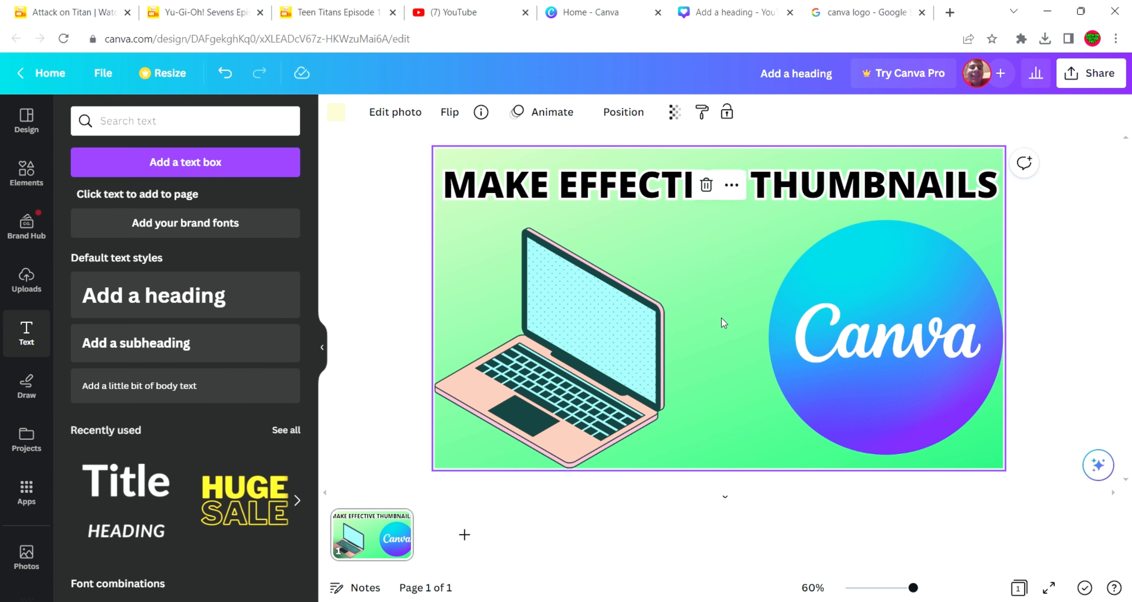